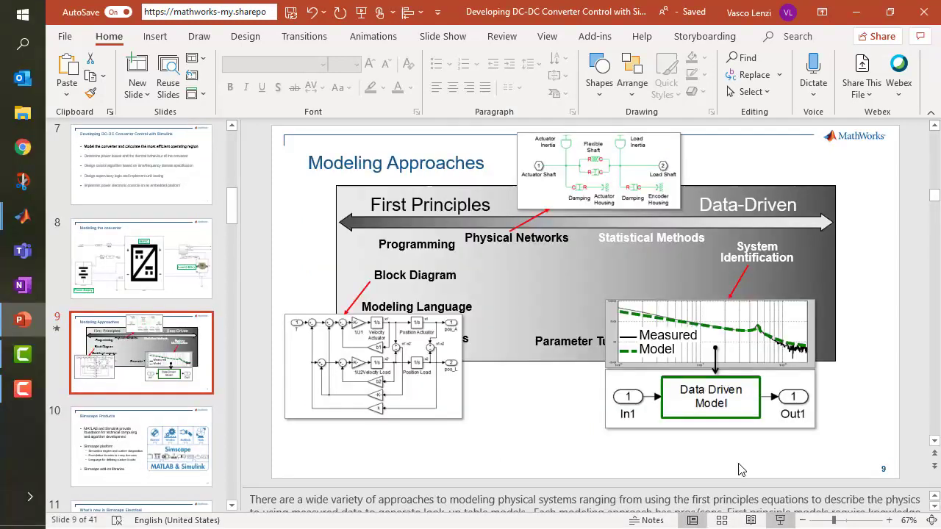
- Bring the DCDC_SEPIC window forward and frame the SEPIC converter block on the Simscape canvas
mouse_move(23, 217)
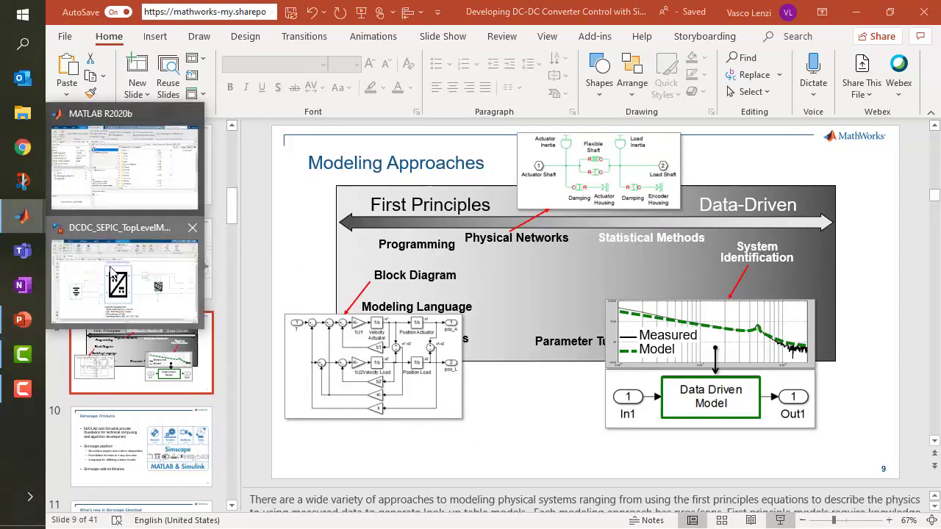
left_click(110, 269)
left_click_drag(354, 383, 354, 352)
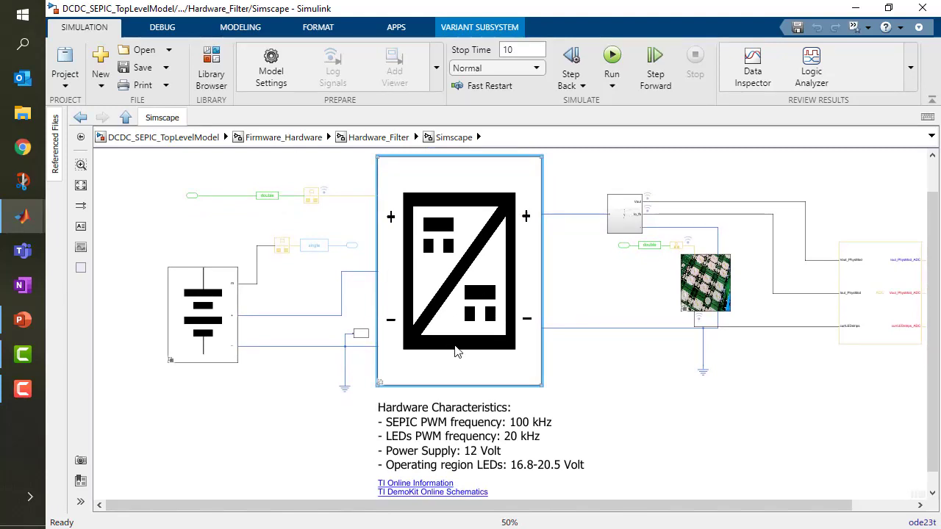
scroll(441, 404, "up", 1)
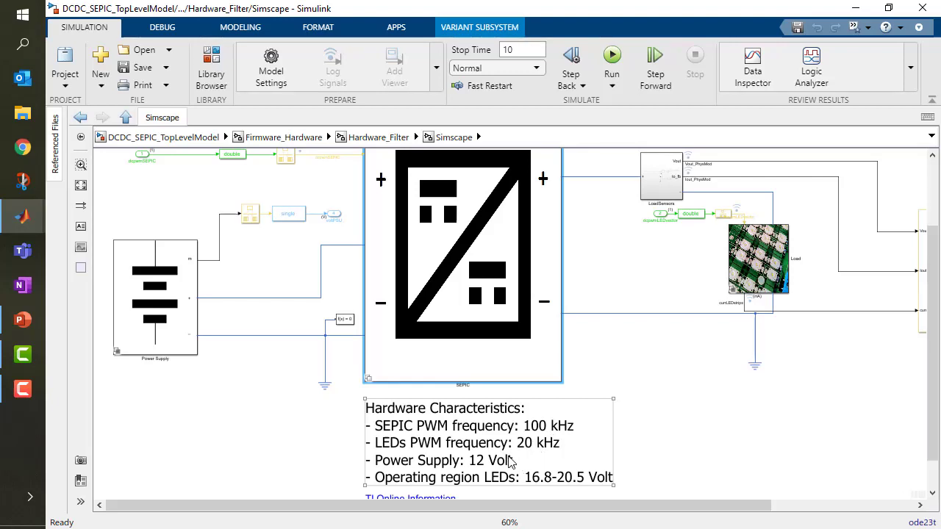
scroll(479, 462, "down", 1)
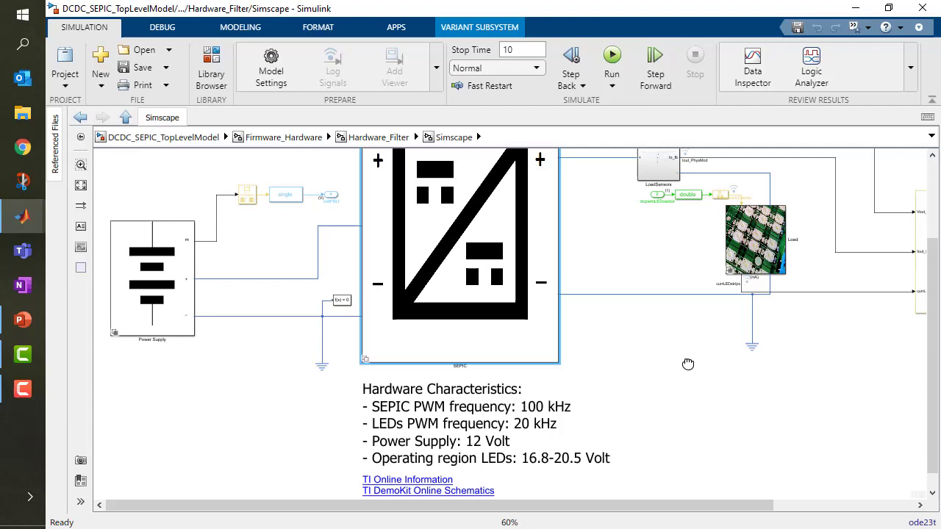
mouse_move(687, 365)
left_mouse_down()
mouse_move(696, 372)
mouse_move(688, 444)
left_mouse_up()
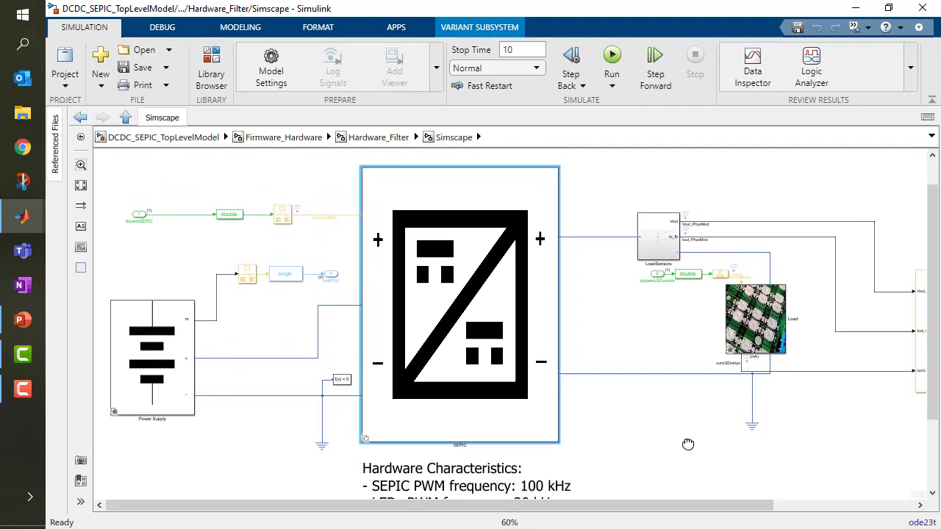
- Open the SEPIC variant subsystem and drill into the Controlled_Converter variant
double_click(508, 391)
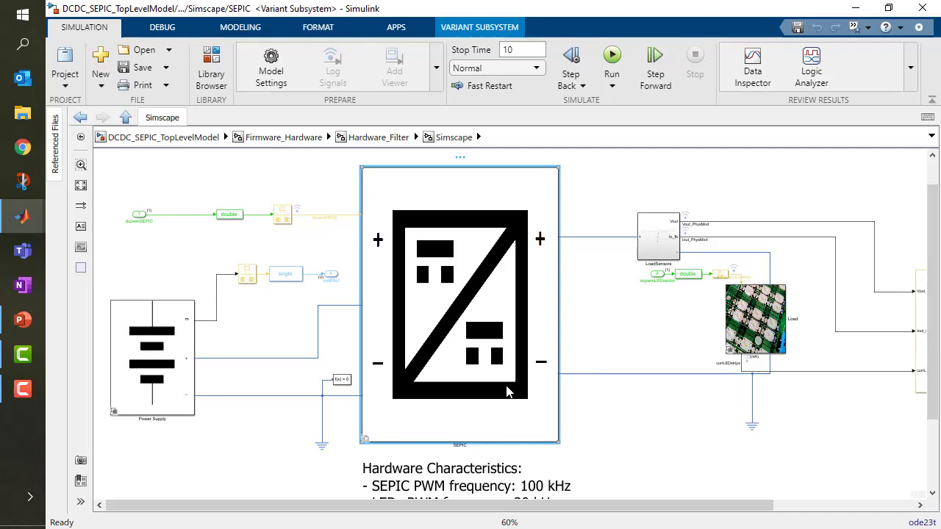
scroll(721, 331, "down", 5)
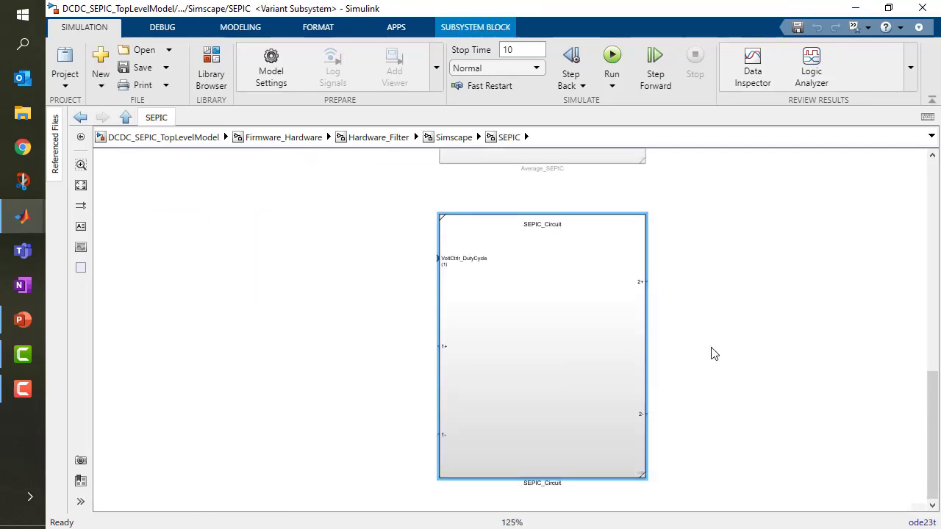
scroll(701, 358, "down", 3)
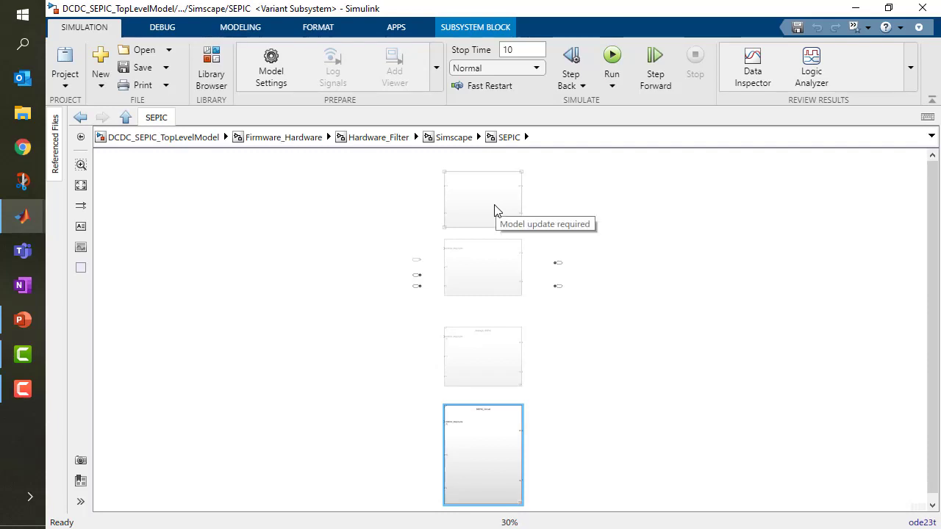
scroll(495, 210, "up", 8)
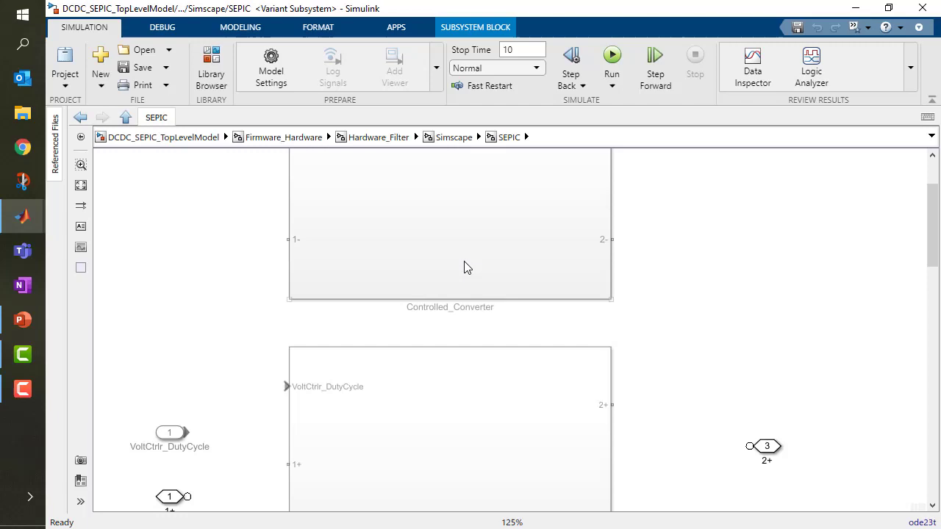
left_click_drag(462, 262, 447, 392)
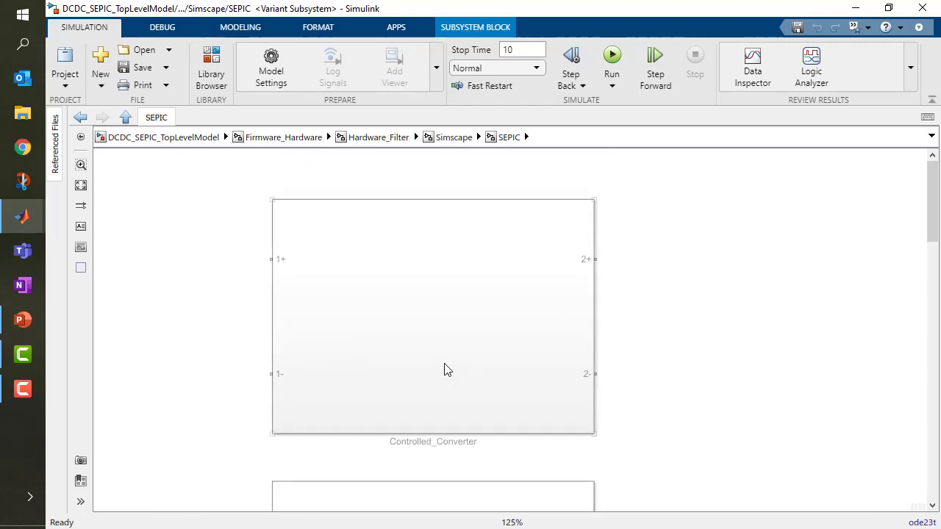
double_click(446, 369)
- Review the DC-DC Converter block's Dynamics settings, then return to the SEPIC variant level
double_click(474, 340)
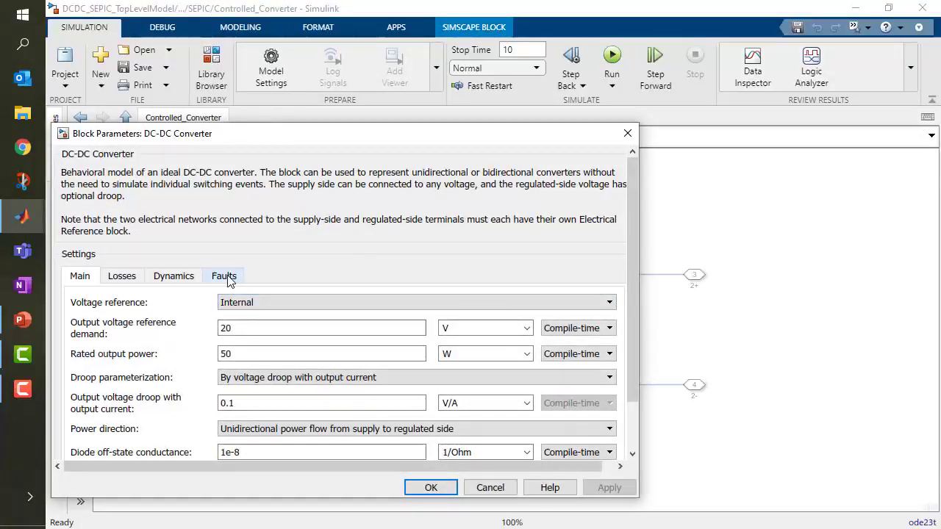
left_click(175, 283)
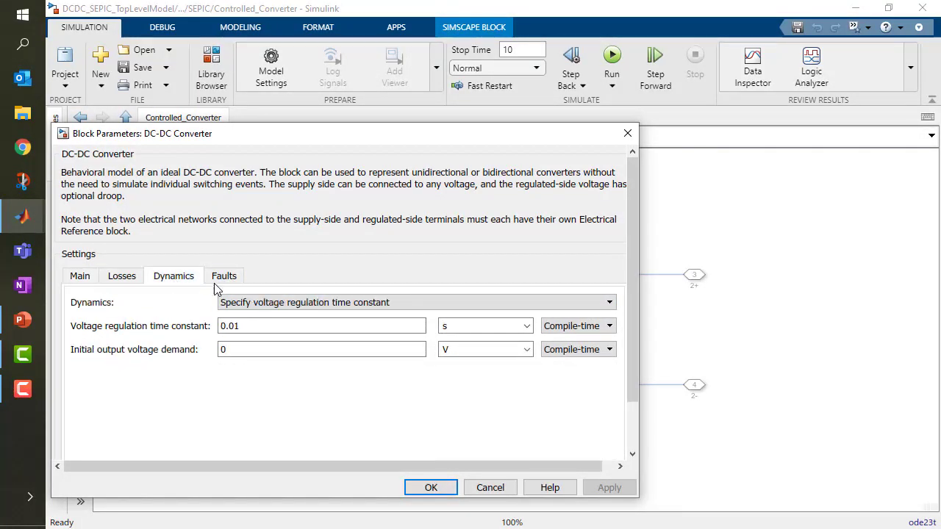
left_click(431, 487)
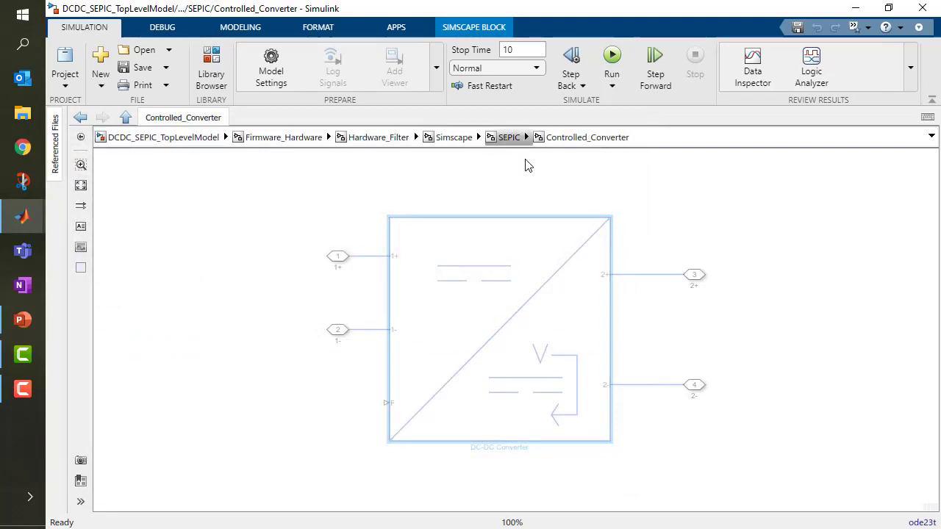
left_click(505, 139)
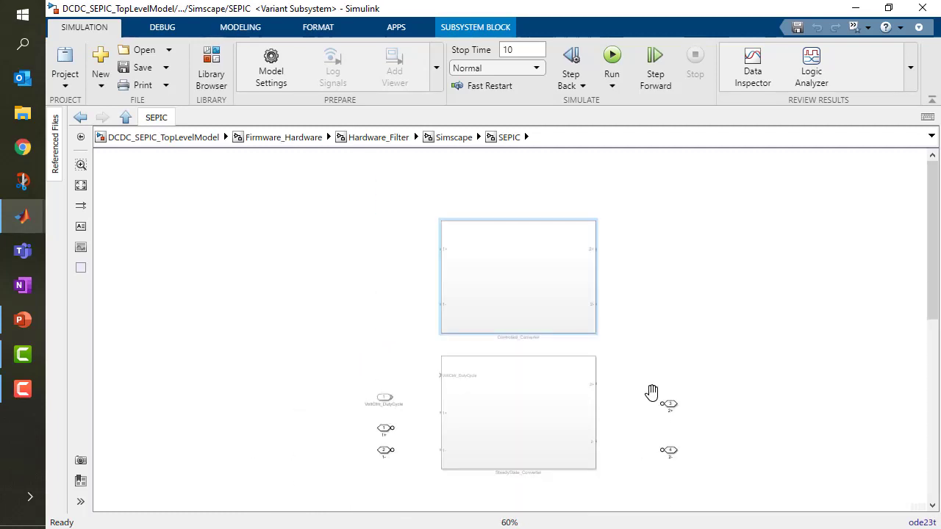
scroll(652, 393, "down", 3)
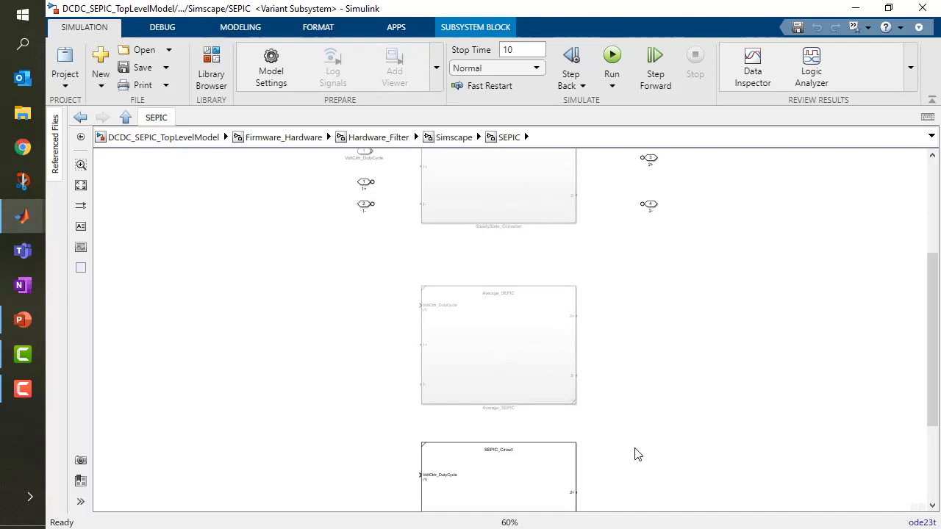
scroll(640, 430, "down", 2)
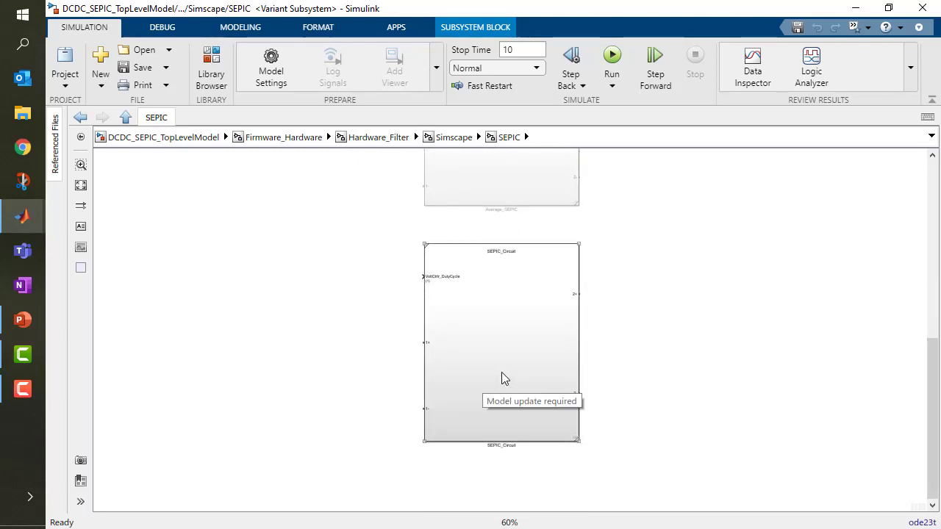
- Open SEPIC_Circuit and show the L1 inductor's parameters: Inductance L1_Ind uH, Series resistance L1_Res
double_click(501, 378)
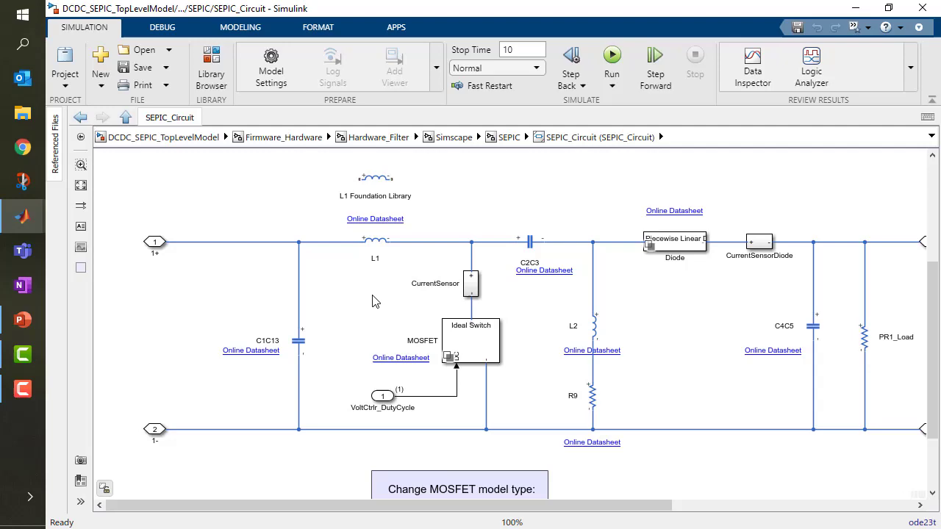
scroll(371, 301, "up", 5)
left_click_drag(365, 329, 347, 410)
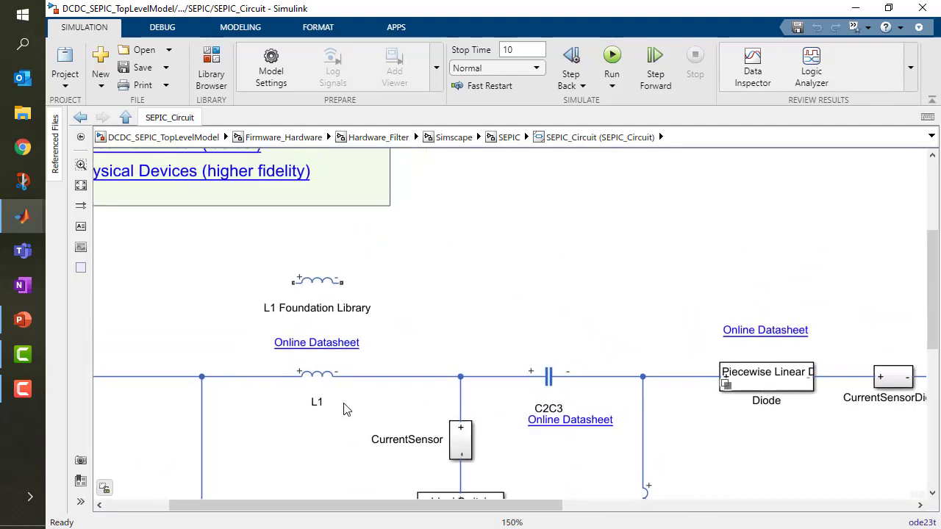
double_click(317, 283)
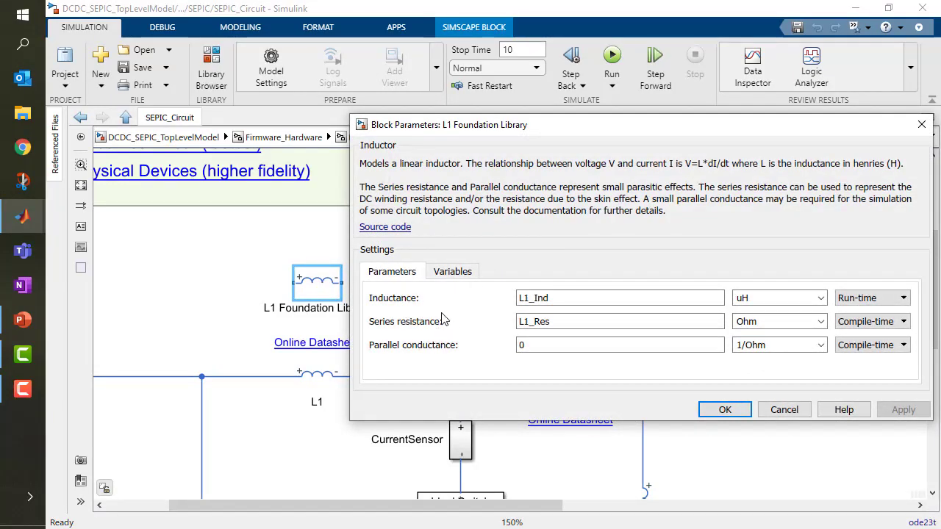
- Open inductor.ssc and review its parameters, variables and the line-30 voltage equation
left_click(384, 227)
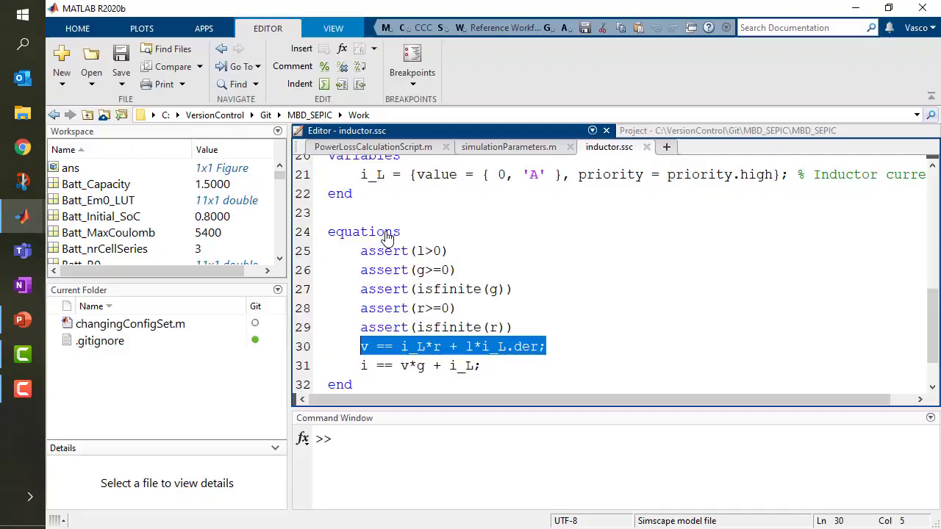
left_click(409, 346)
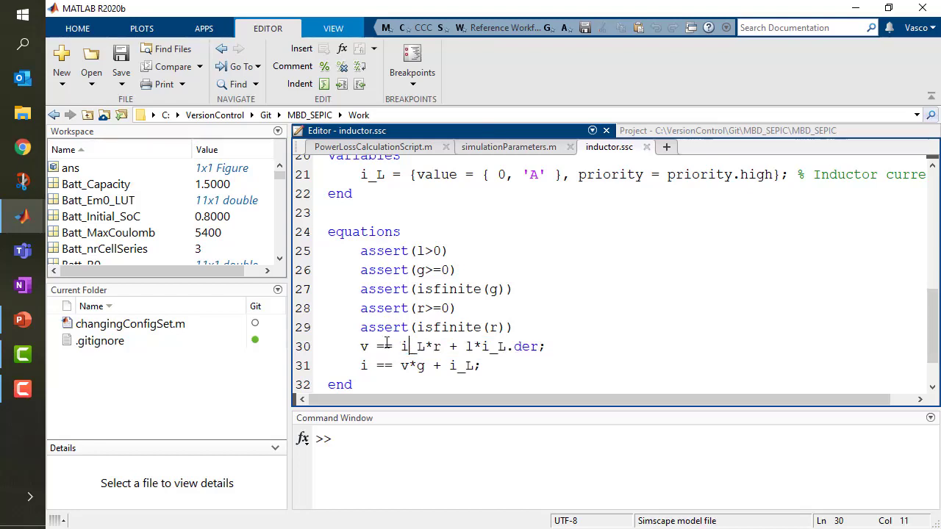
left_click_drag(360, 346, 561, 350)
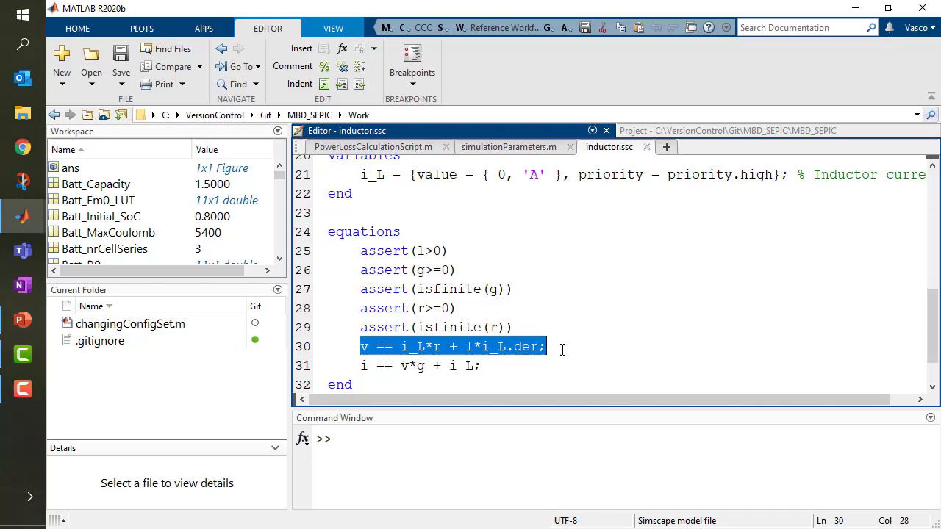
left_click(563, 350)
scroll(420, 265, "up", 5)
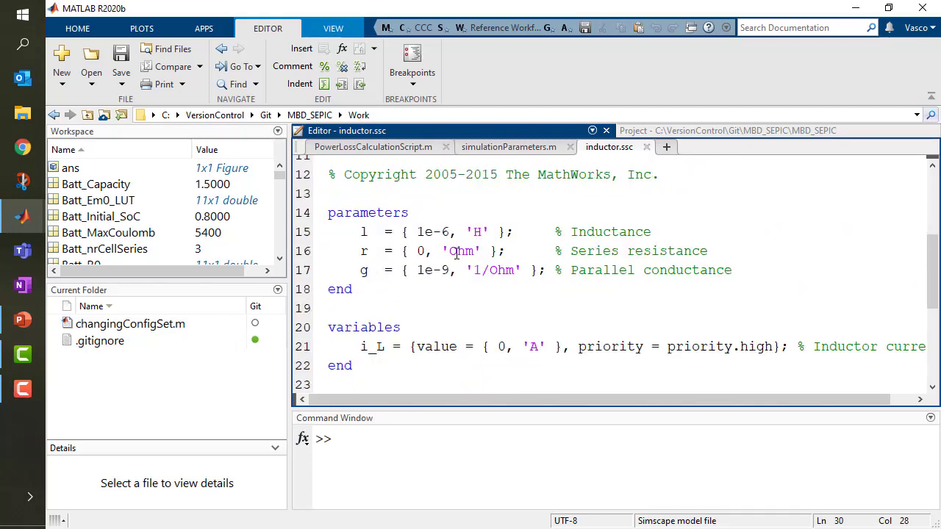
scroll(423, 250, "down", 2)
scroll(412, 277, "down", 3)
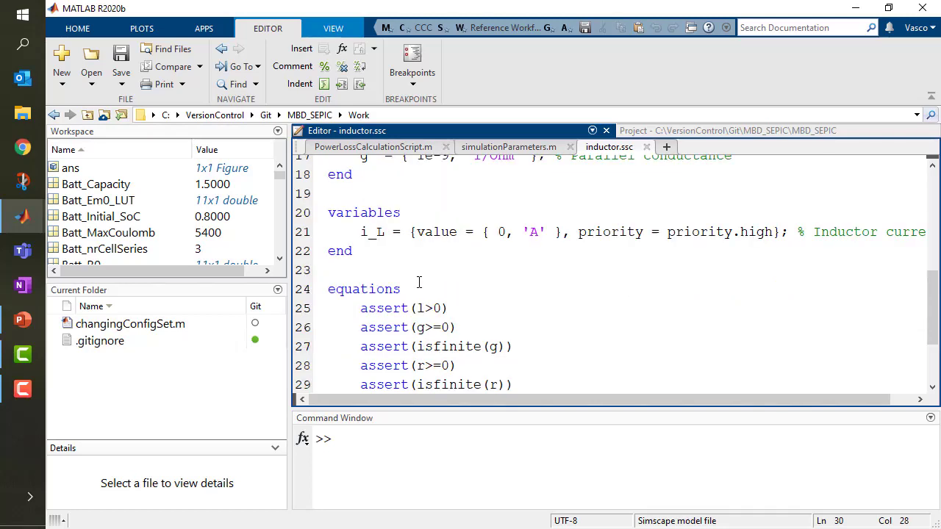
scroll(421, 284, "down", 1)
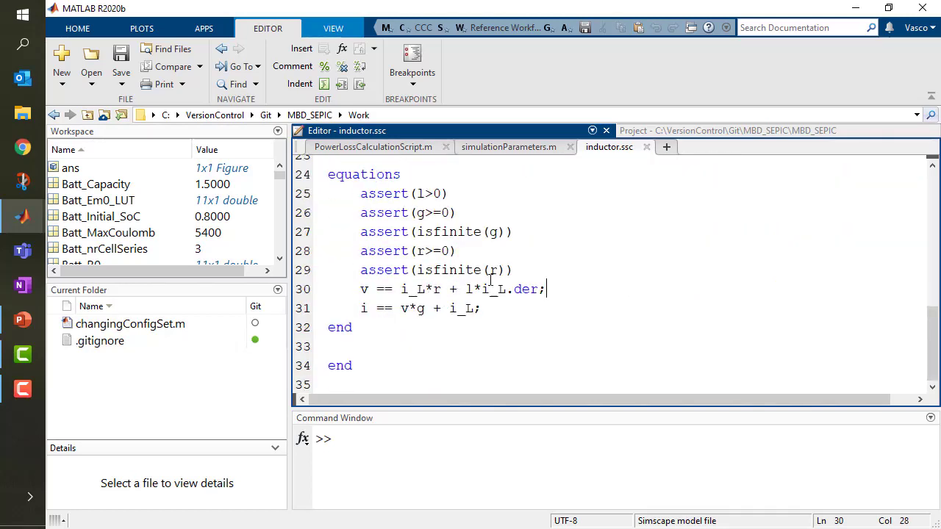
- Open the L1 inductor's parameters and keep Tolerance application at its nominal-value setting
mouse_move(20, 224)
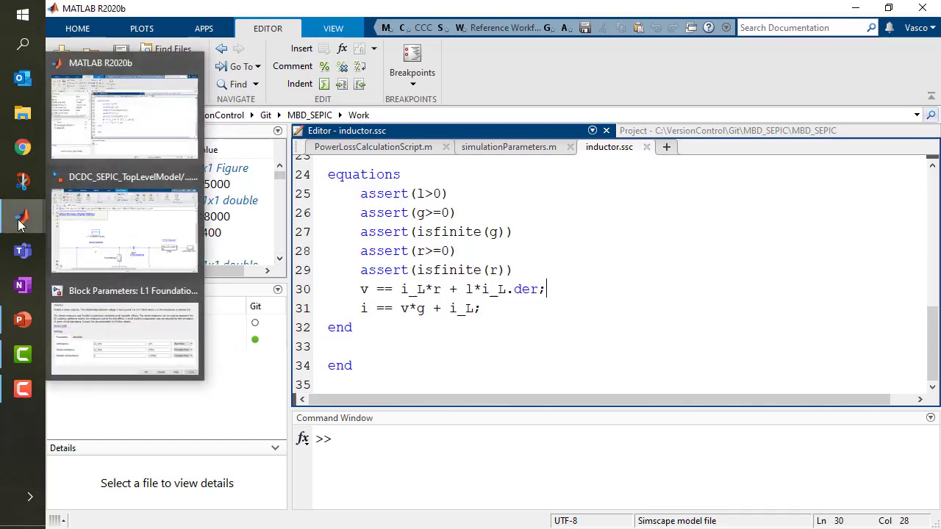
left_click(91, 222)
left_click(319, 378)
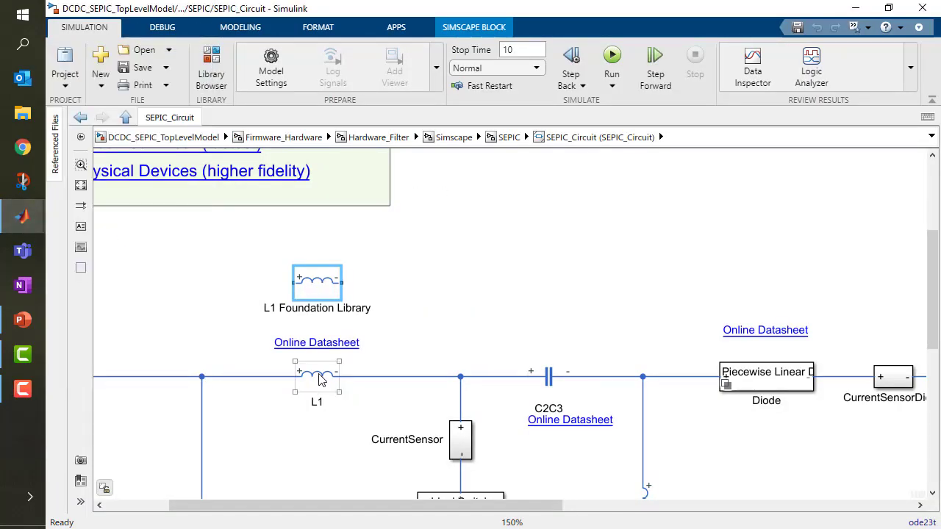
double_click(320, 378)
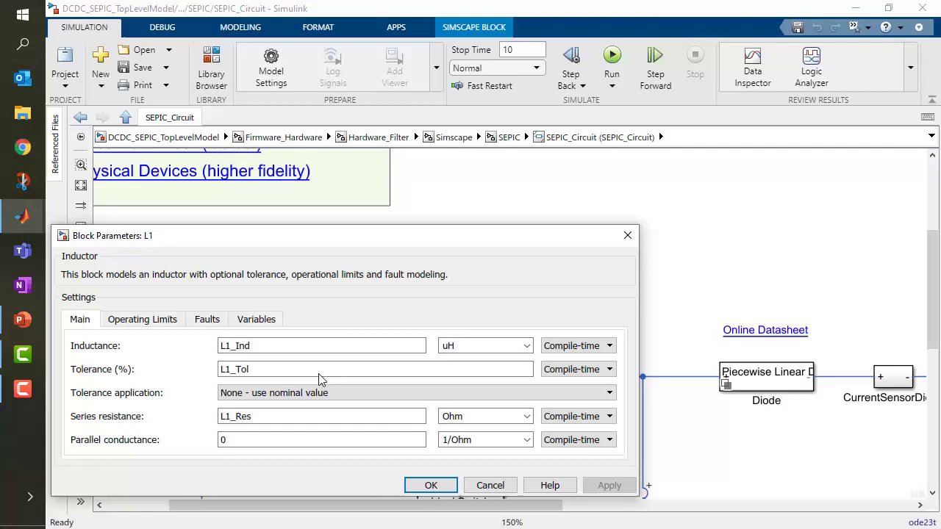
left_click_drag(314, 236, 452, 157)
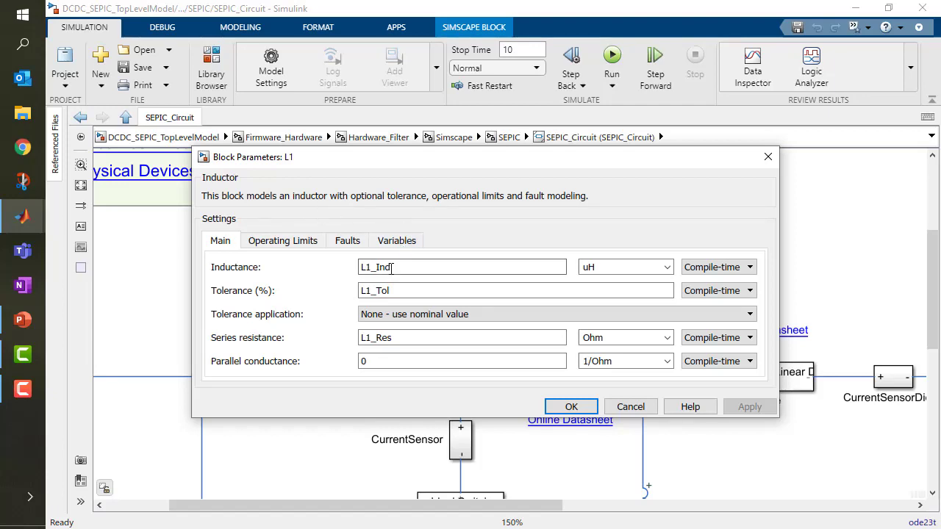
left_click(394, 321)
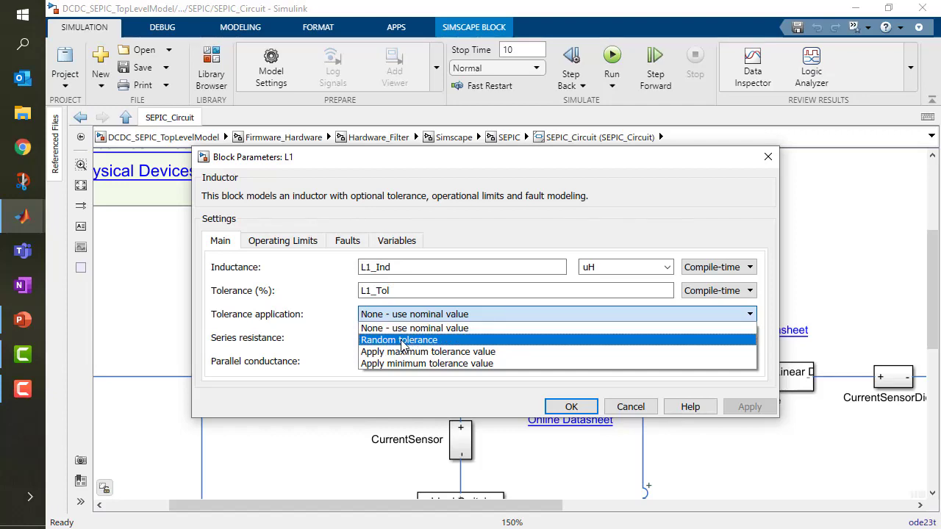
left_click(334, 315)
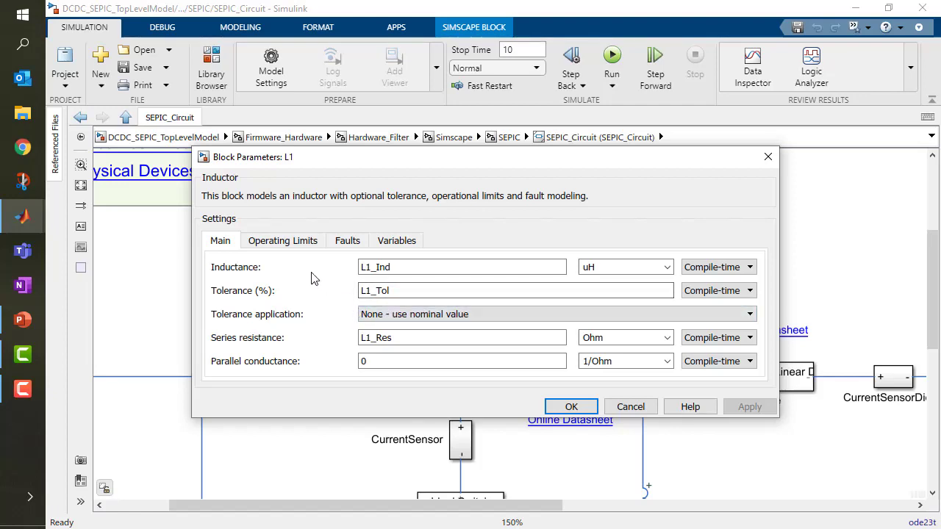
- Inspect the Operating Limits and Faults tabs, toggling Enable faults Yes then No, and close
left_click(272, 242)
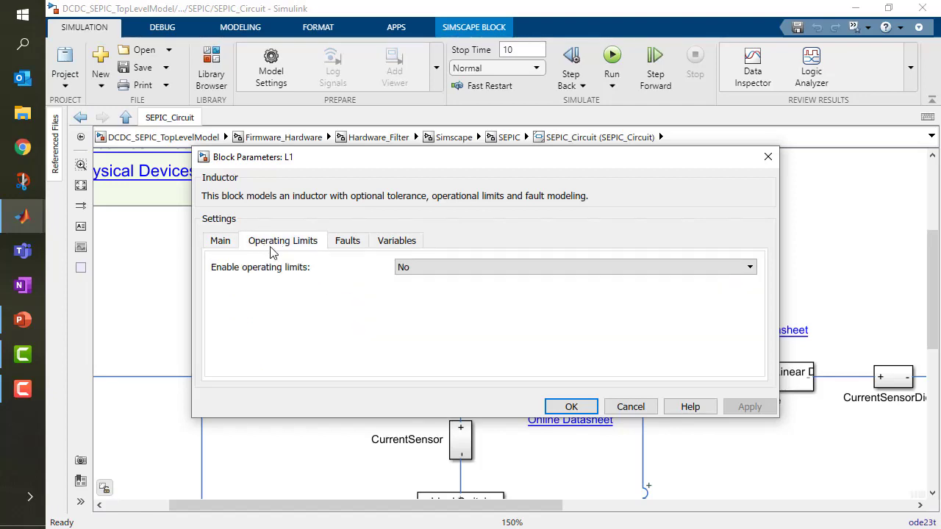
left_click(348, 241)
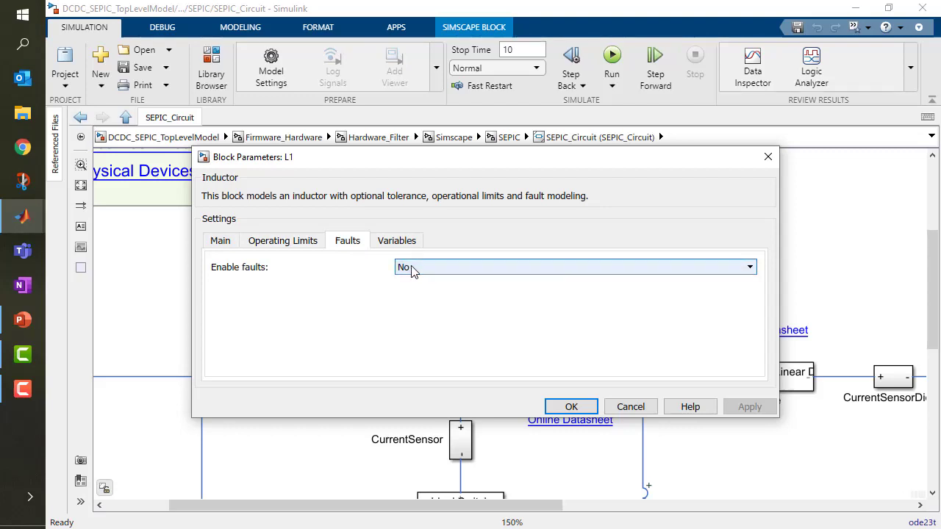
left_click(410, 267)
left_click(406, 292)
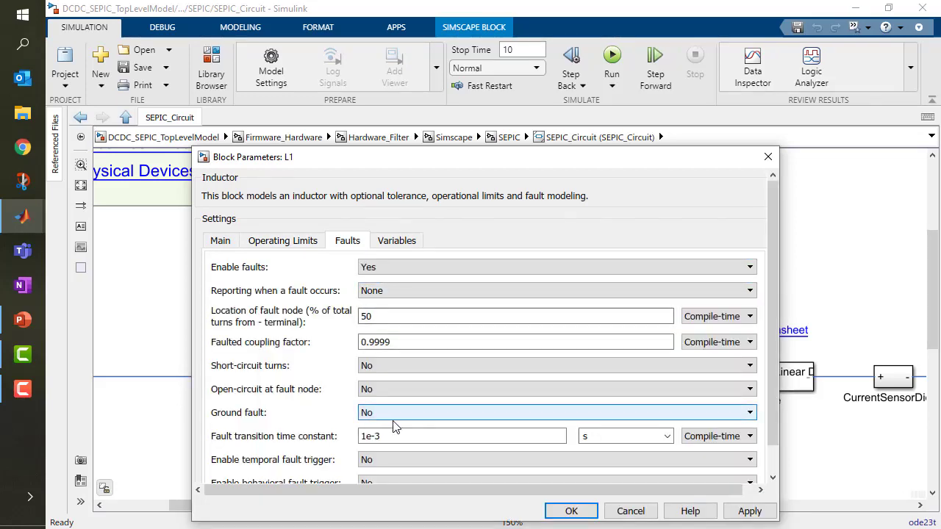
scroll(412, 415, "down", 1)
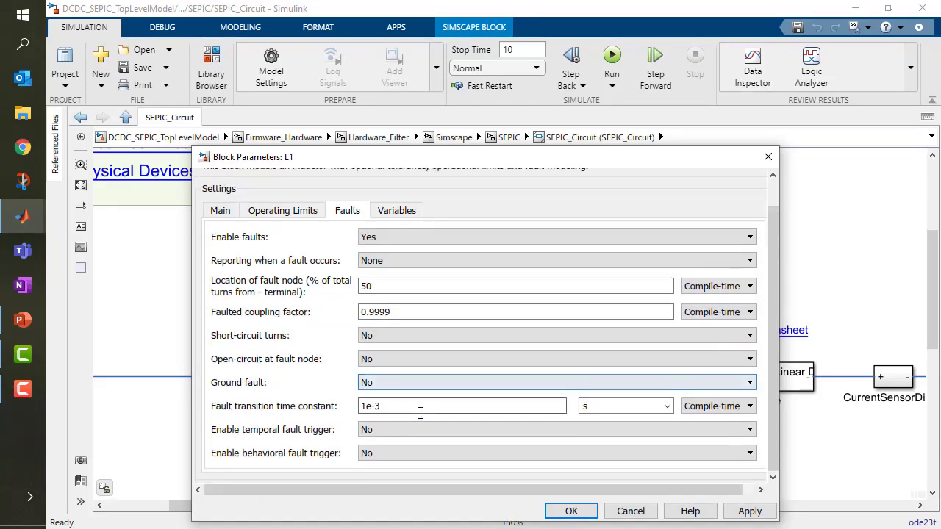
left_click(388, 237)
left_click(385, 251)
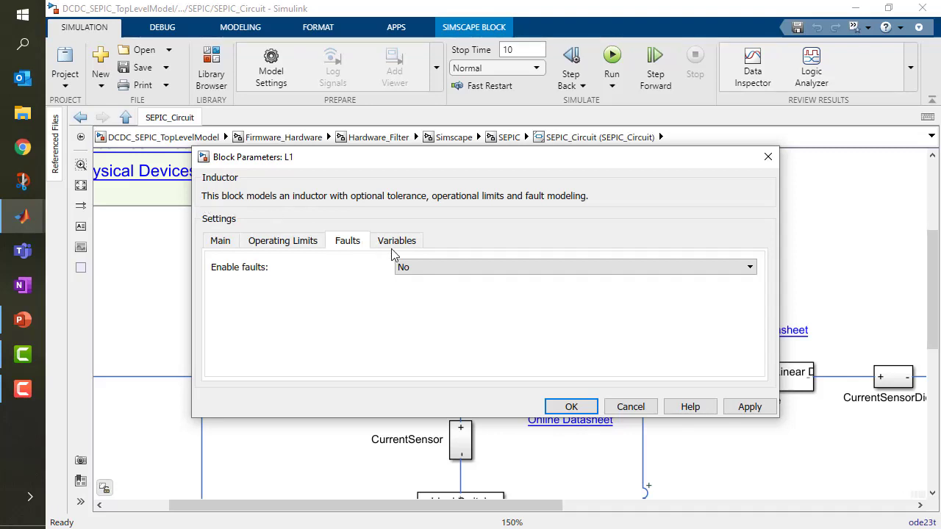
left_click(564, 411)
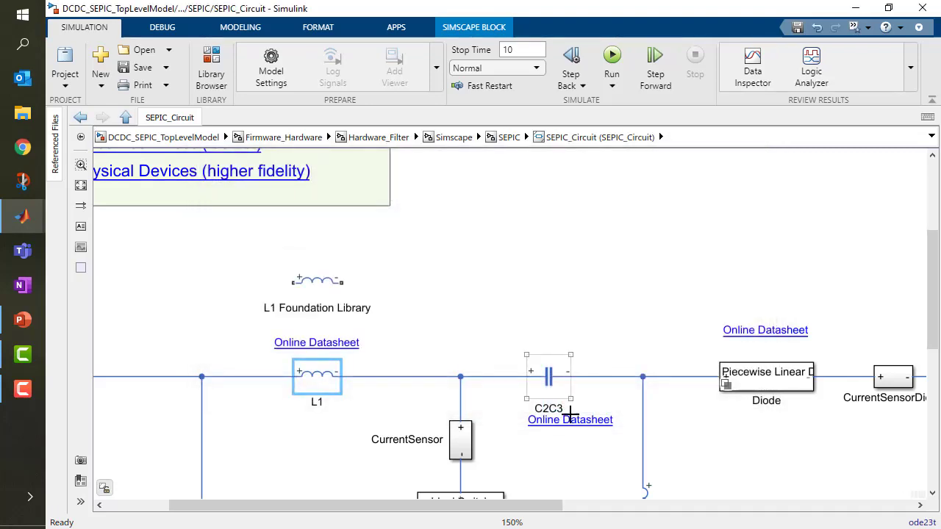
- From the SEPIC level, open SEPIC_Circuit's DCDC_SEPIC_Switched_Pulse0_61 test harness
left_click_drag(745, 448, 637, 319)
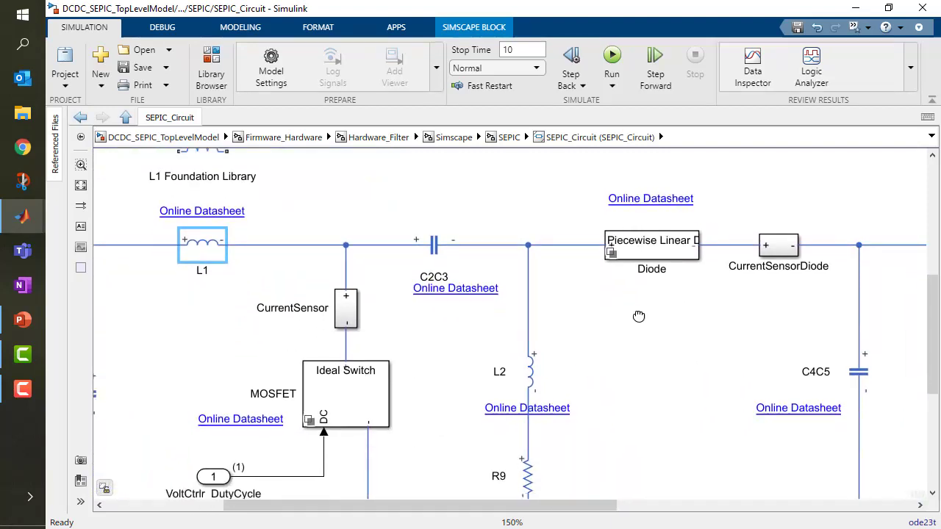
scroll(609, 269, "down", 4)
left_click(506, 138)
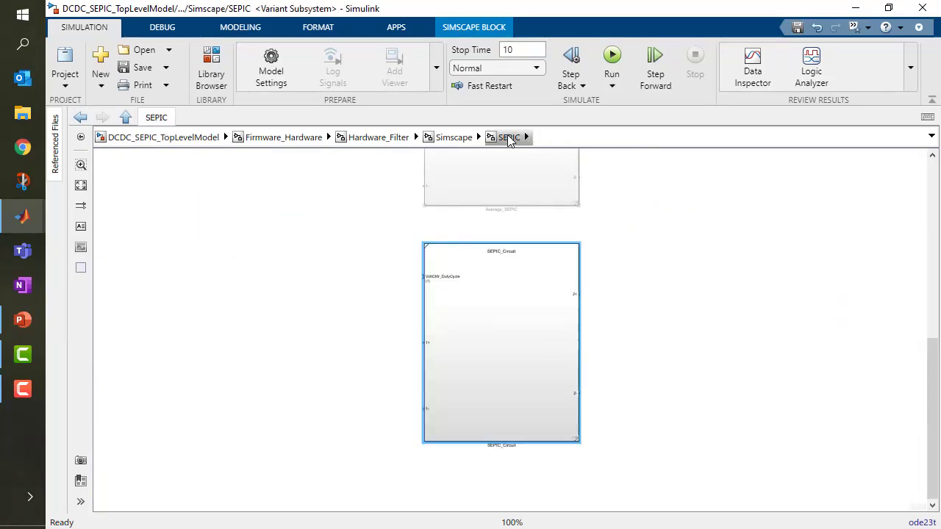
scroll(586, 454, "up", 5)
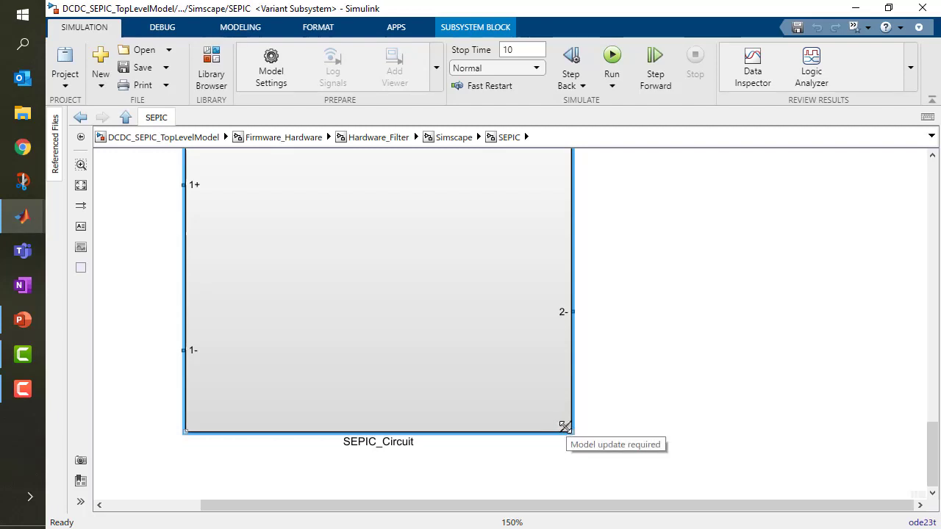
left_click(565, 428)
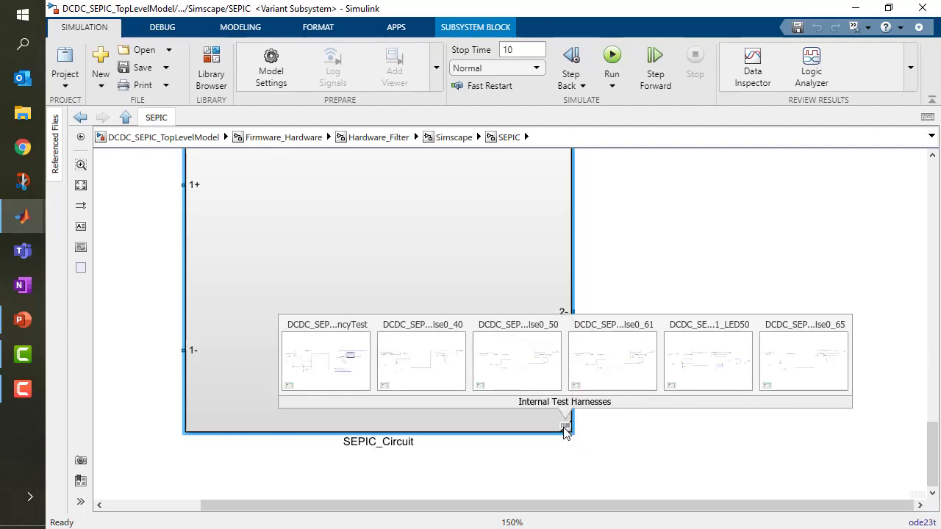
left_click(620, 372)
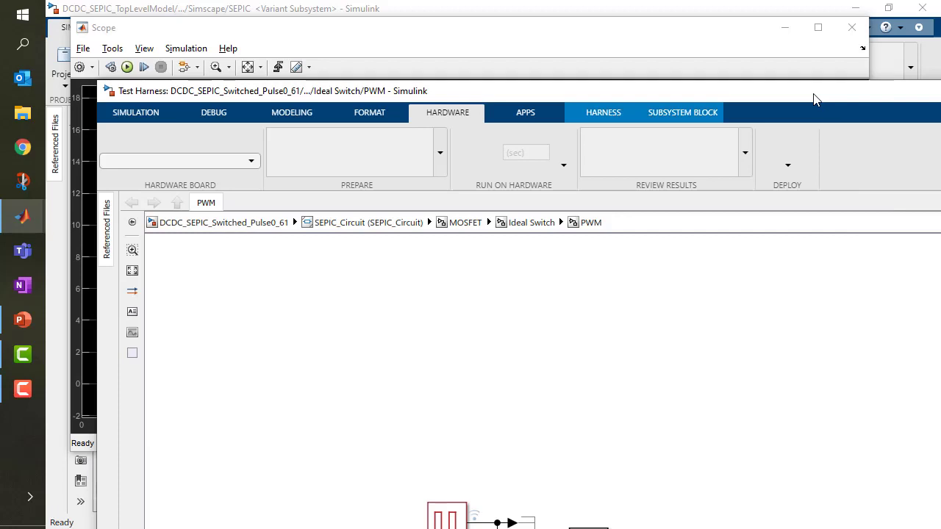
- Show the harness top level with sensors, scopes, Test Resistor and the measOszi.Pulse0_61 block
double_click(818, 92)
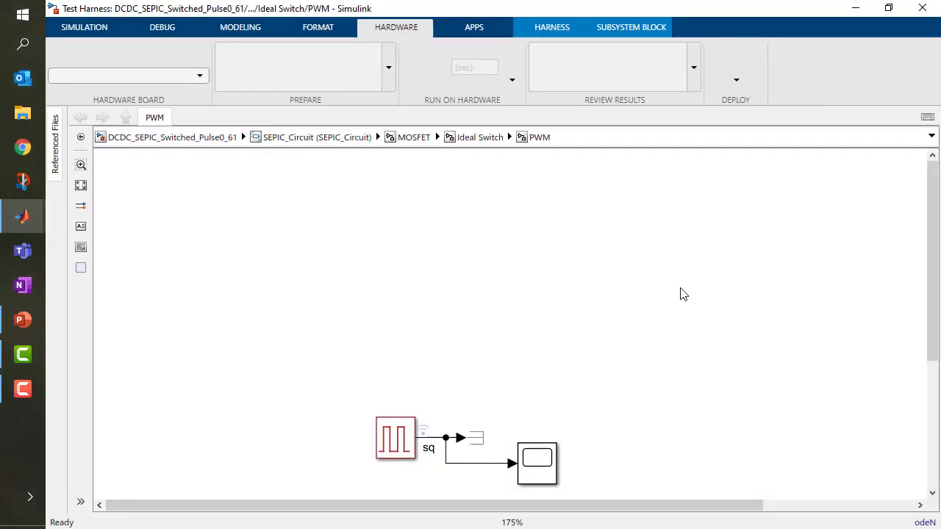
left_click(198, 137)
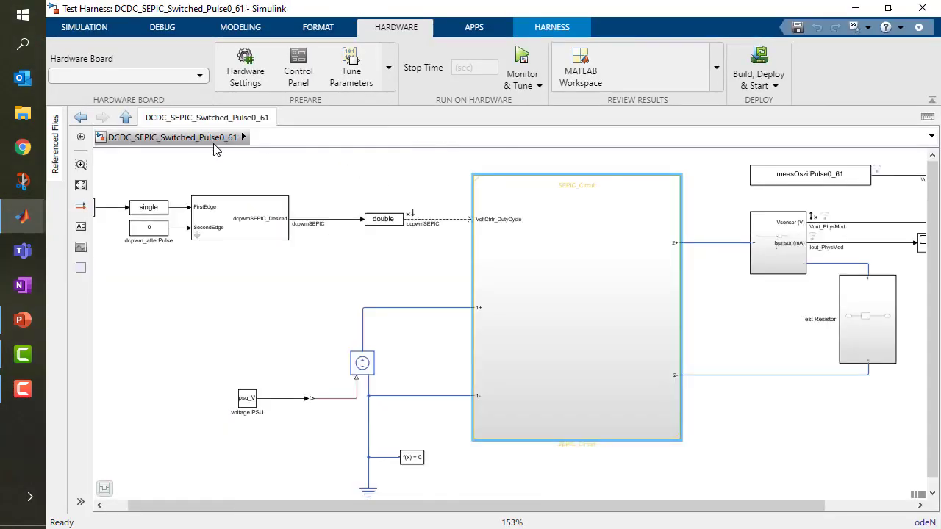
left_click_drag(494, 235, 504, 235)
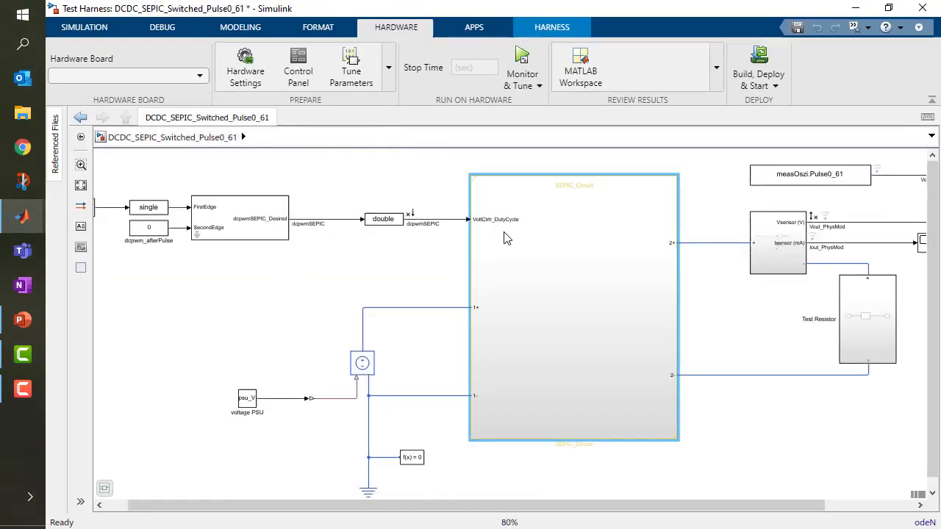
left_click_drag(773, 337, 584, 319)
scroll(583, 319, "up", 2)
left_click_drag(577, 213, 522, 266)
left_click(499, 227)
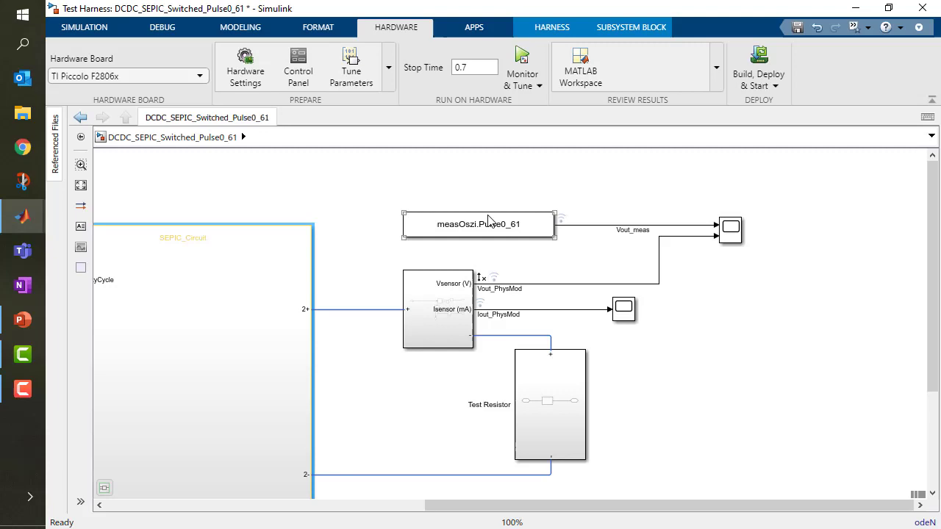
- Run the Pulse0_61 harness simulation through its 0.7 s stop time
left_click(83, 29)
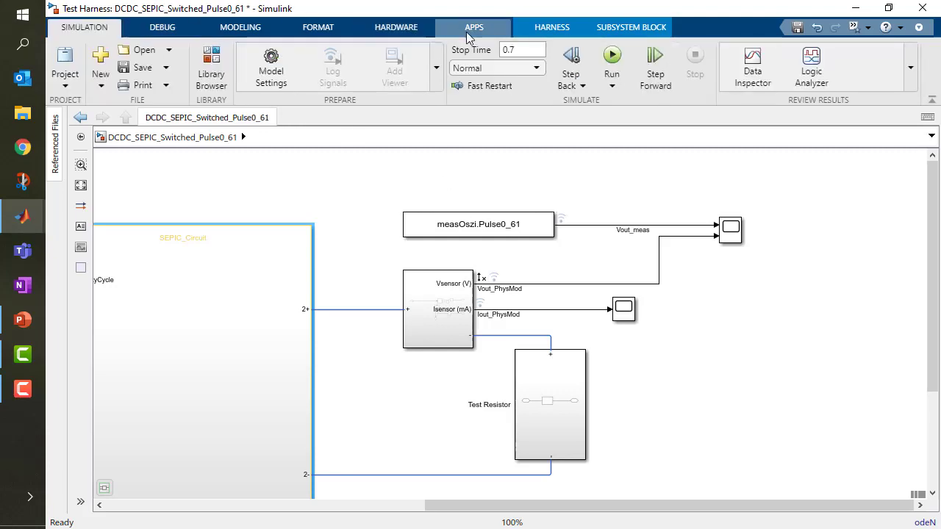
left_click(613, 58)
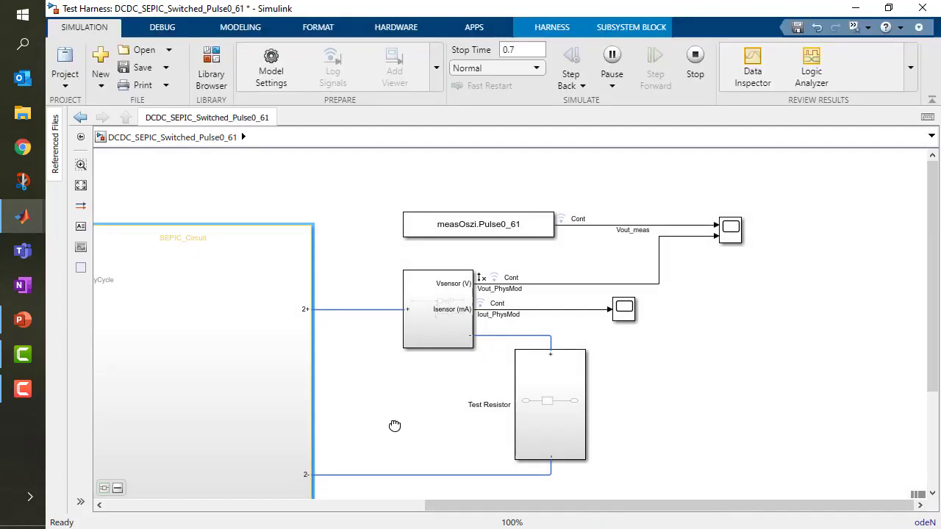
left_click_drag(392, 427, 631, 361)
- Drill from SEPIC_Circuit through MOSFET and Ideal Switch into the PWM carrier-comparison logic
double_click(487, 332)
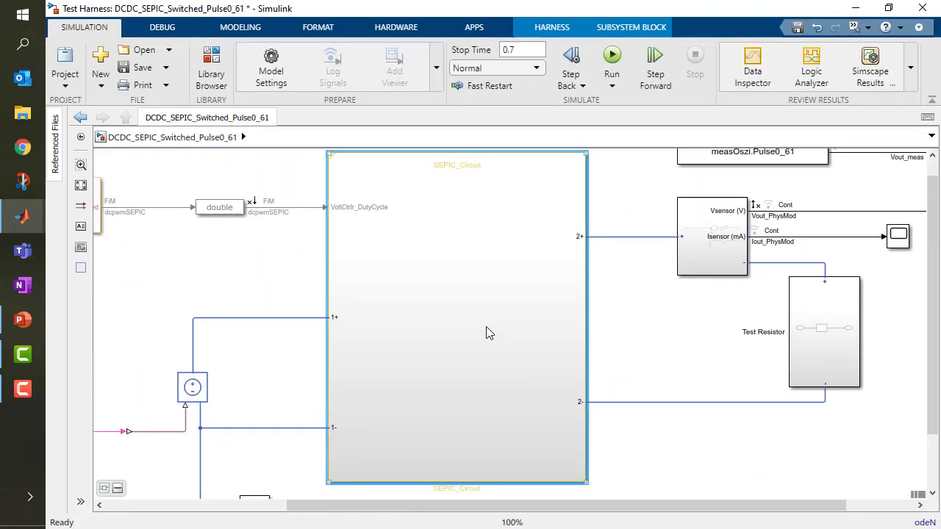
double_click(274, 403)
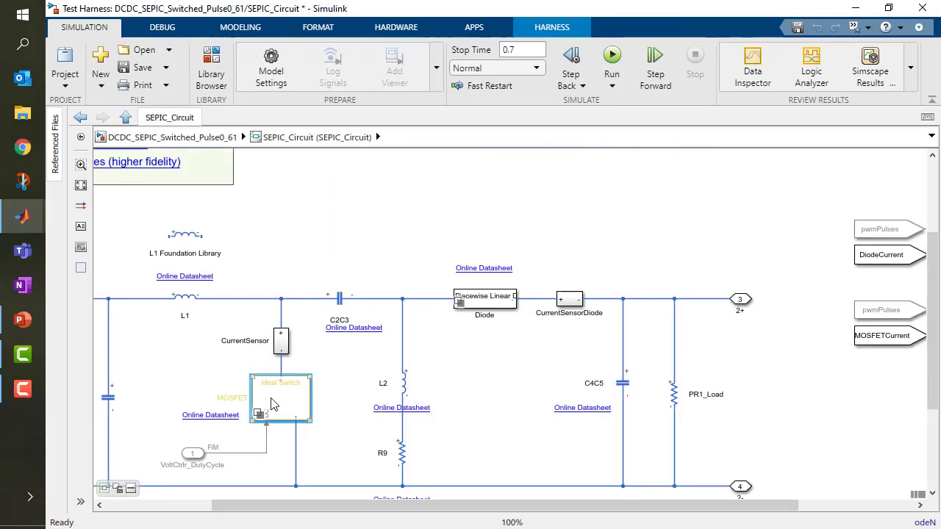
left_click_drag(409, 277, 366, 490)
left_click(478, 255)
double_click(477, 255)
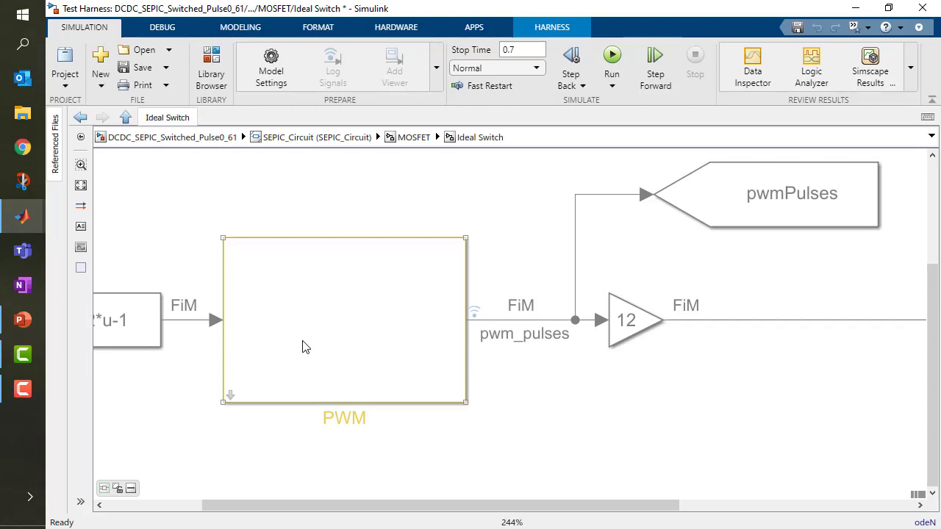
double_click(231, 396)
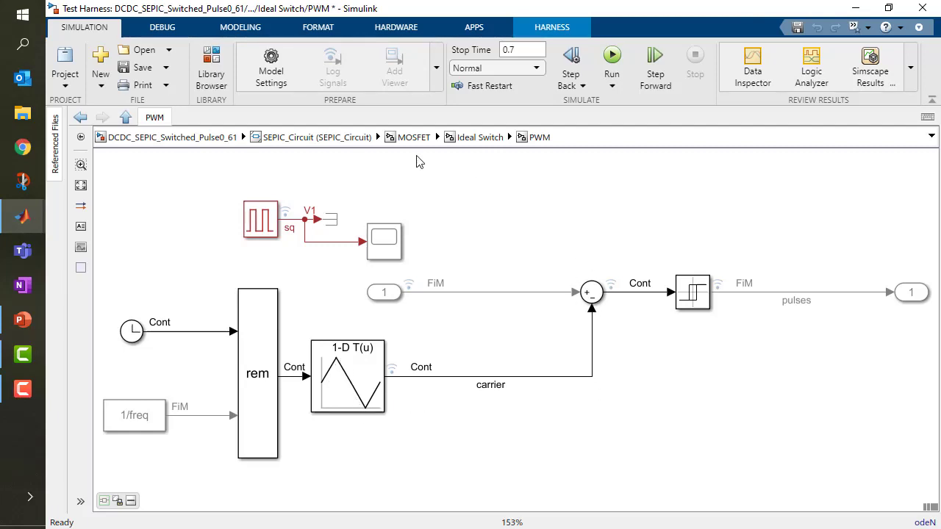
- Return to SEPIC_Circuit and open the pwmPulses and DiodeCurrent scope
left_click(401, 138)
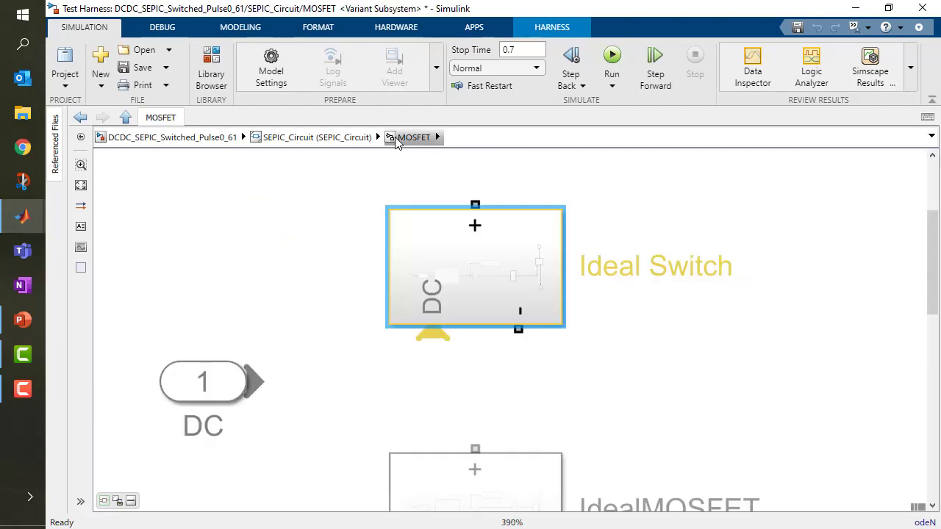
left_click(351, 137)
left_click_drag(643, 225, 248, 237)
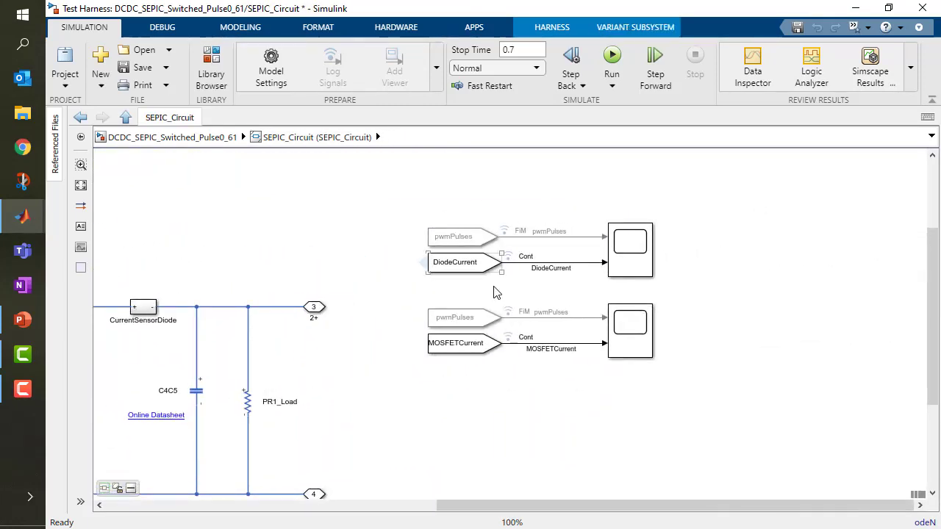
left_click(639, 274)
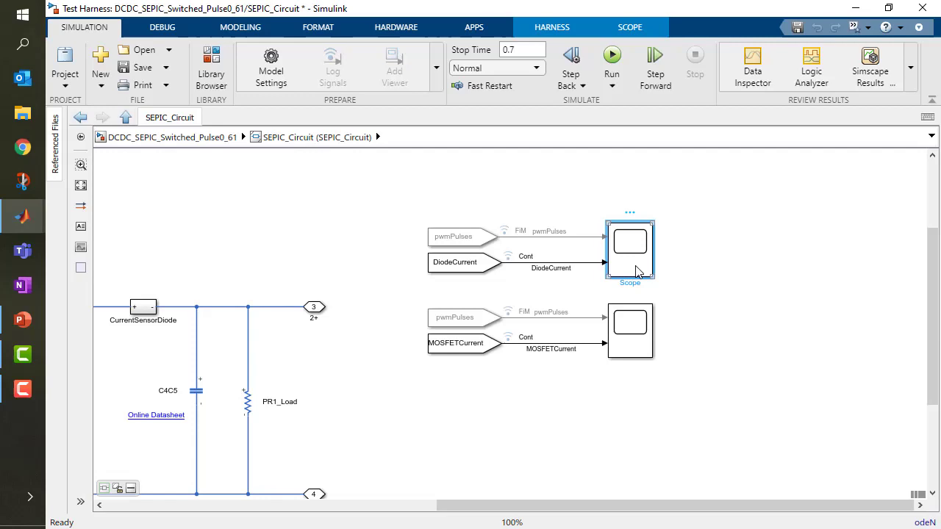
double_click(636, 271)
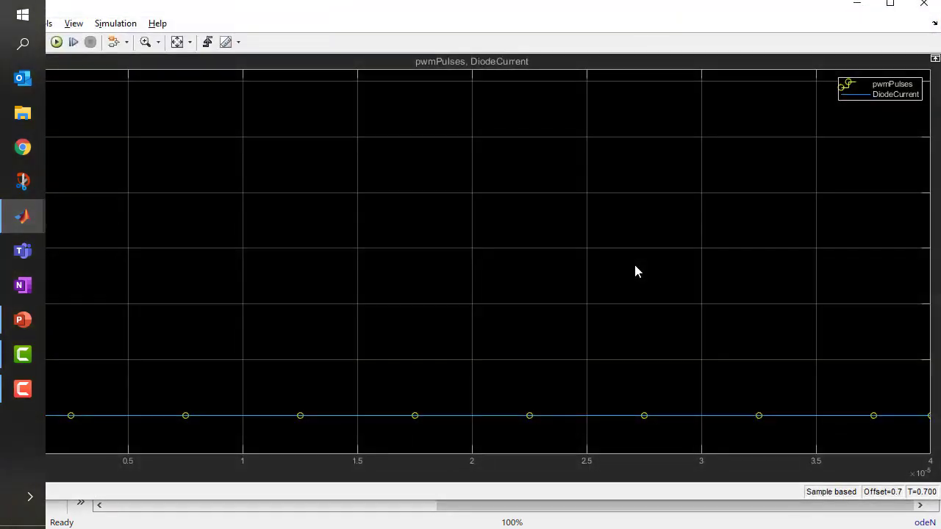
- Zoom the traces to 0.06–0.07 s and individual switching pulses, then close the scope
left_click(179, 43)
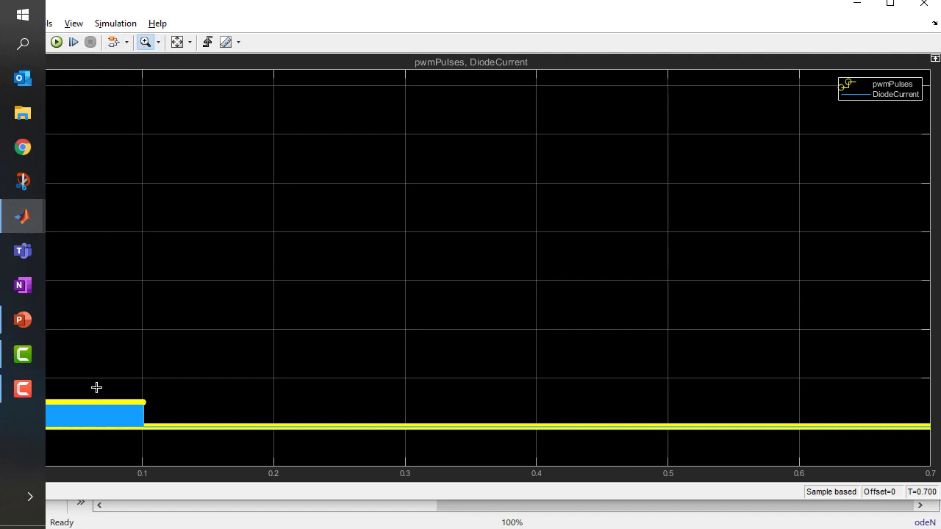
mouse_move(108, 422)
left_mouse_down()
mouse_move(105, 441)
mouse_move(126, 426)
left_mouse_up()
left_click(125, 427)
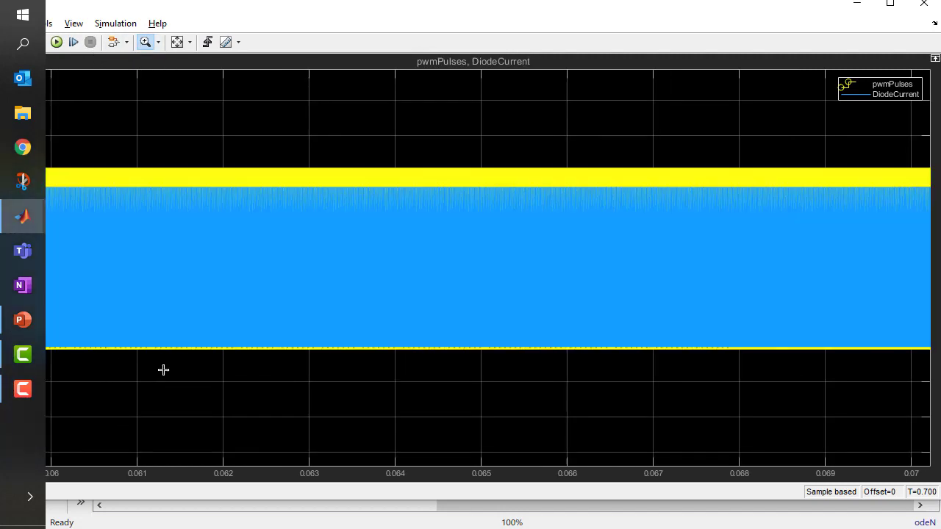
left_click_drag(161, 370, 245, 154)
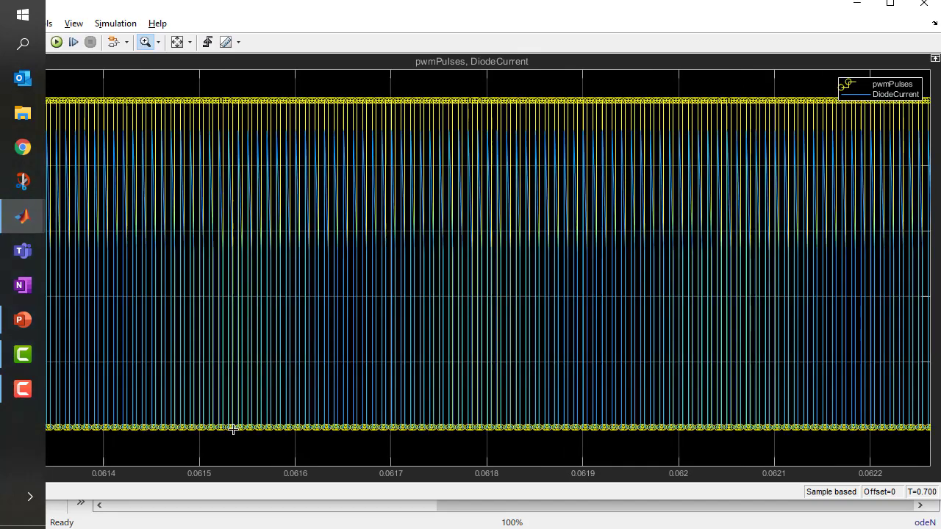
left_click_drag(227, 442, 263, 81)
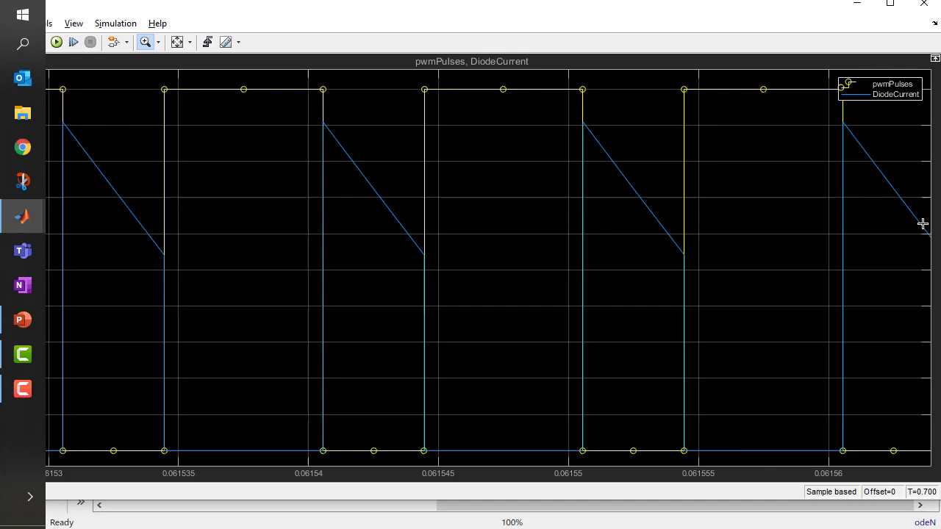
left_click(924, 3)
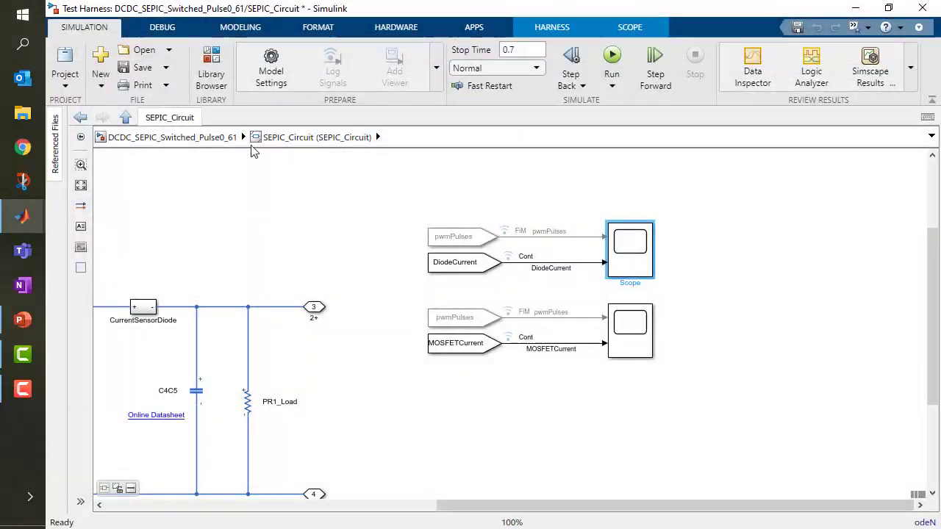
- At the Pulse0_61 harness, view Vout_meas versus Vout_PhysMod full screen, then close it
left_click(218, 139)
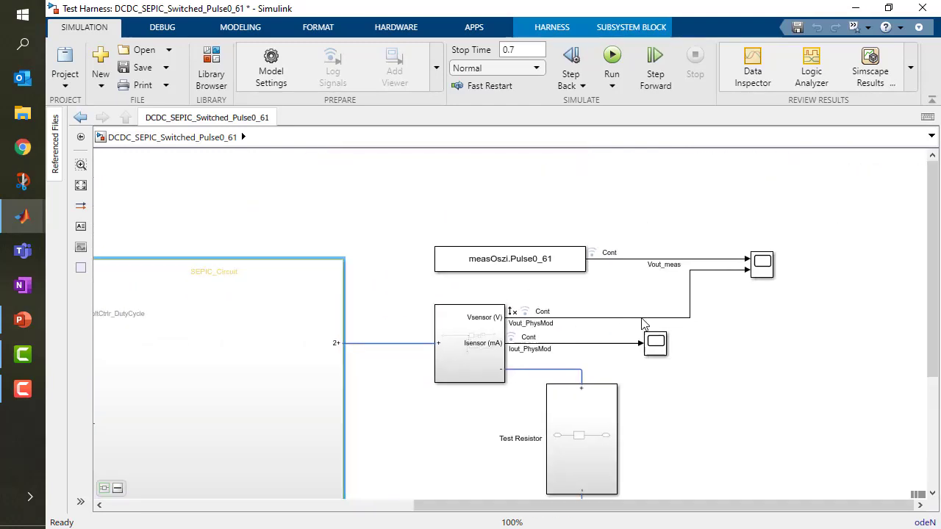
double_click(719, 288)
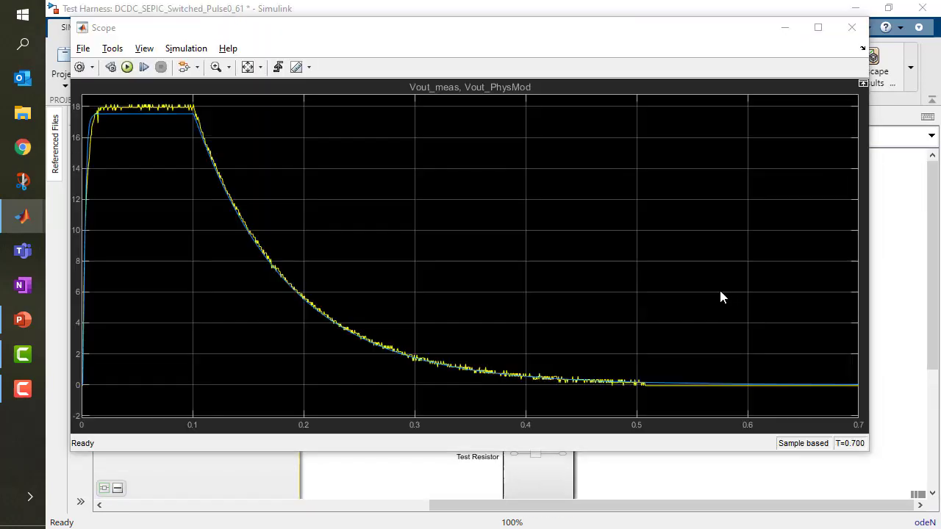
left_click(817, 28)
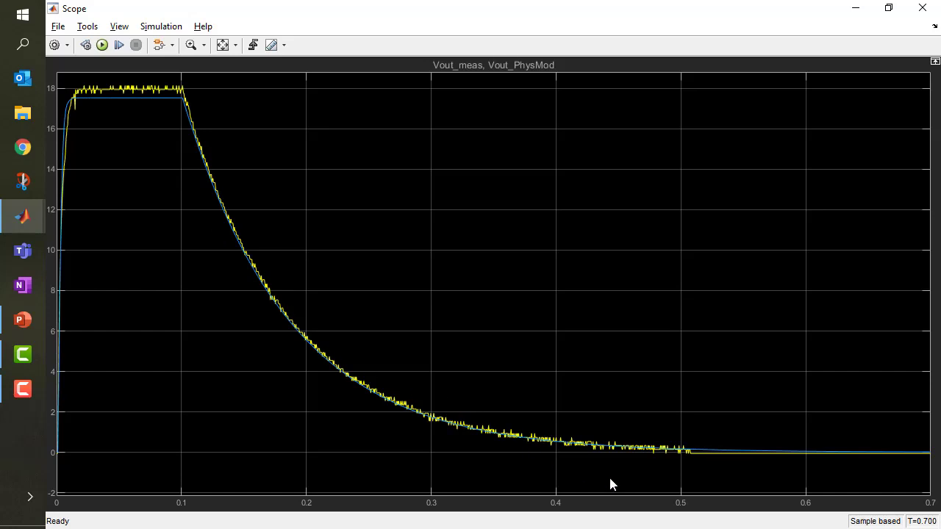
left_click(922, 14)
- Inside SEPIC_Circuit, switch the MOSFET variant from the Ideal Switch to the full MOSFET model
scroll(500, 321, "down", 3)
scroll(639, 226, "down", 1)
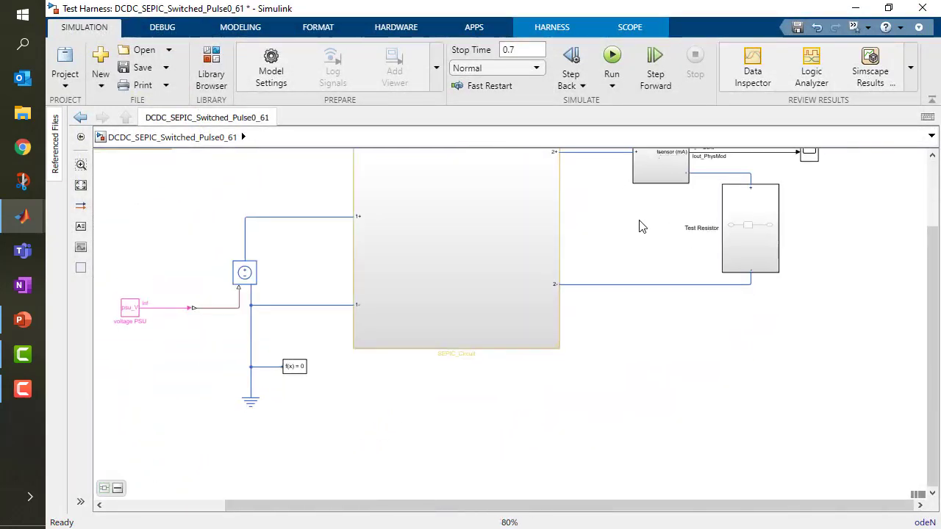
scroll(598, 298, "up", 3)
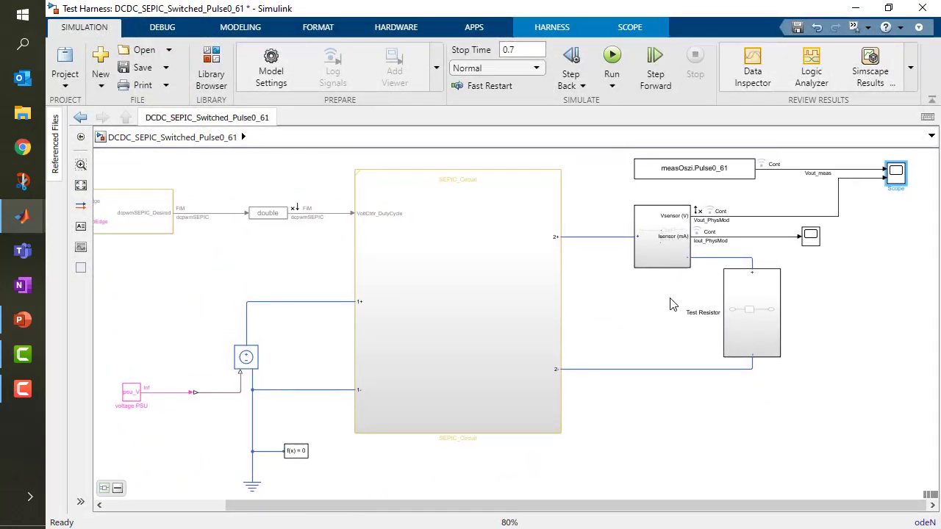
left_click(464, 340)
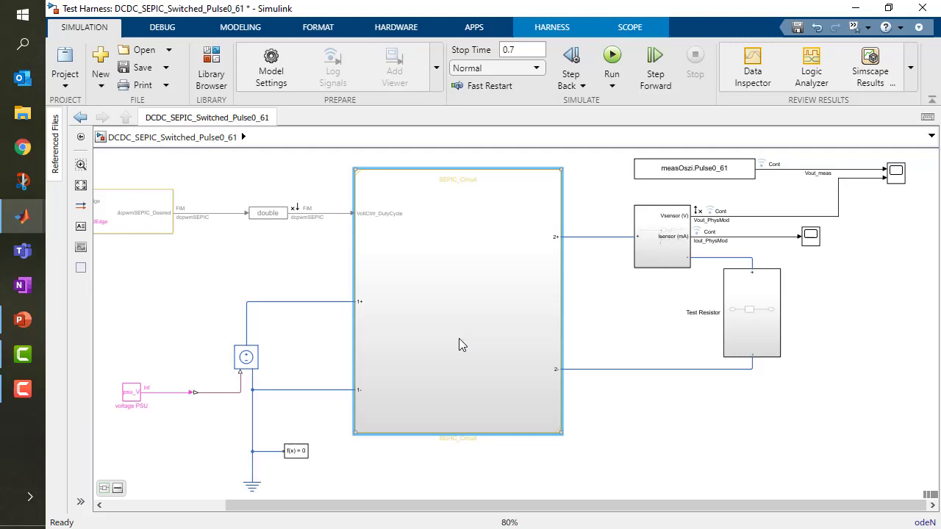
double_click(459, 344)
left_click_drag(321, 454, 735, 378)
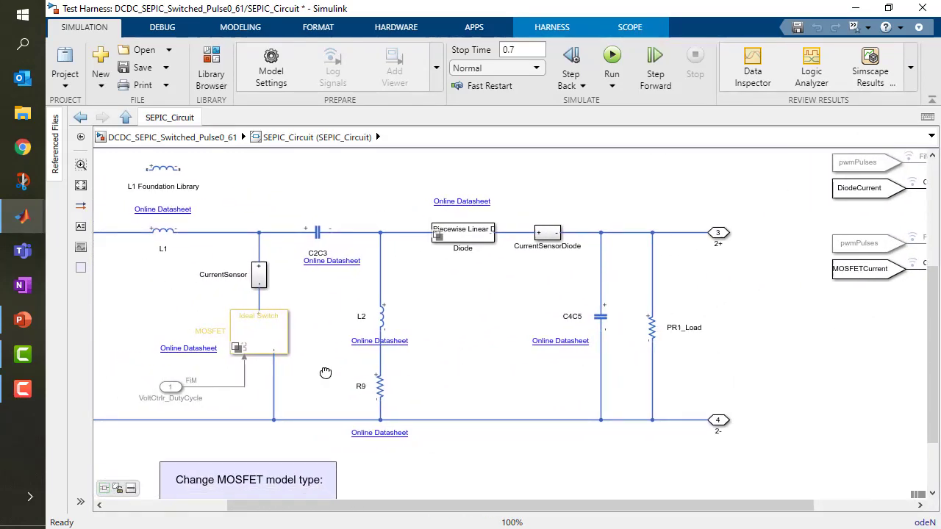
left_click_drag(321, 378, 445, 294)
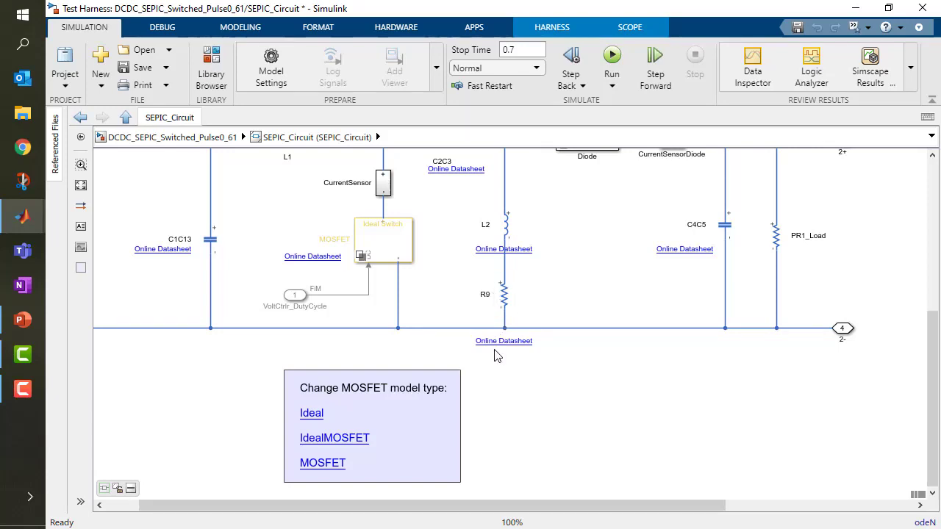
left_click(320, 467)
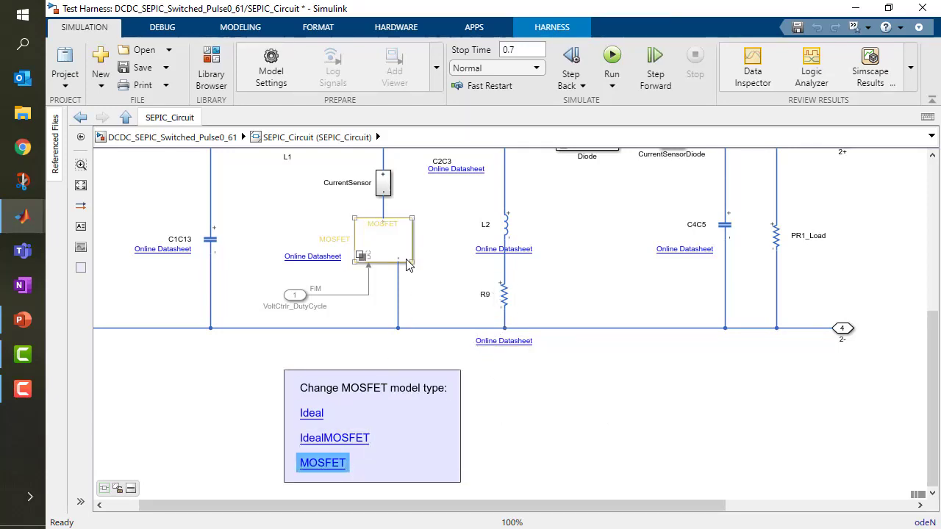
- Open the MOSFET variant's N-Channel MOSFET and review its datasheet-based parameters
double_click(388, 250)
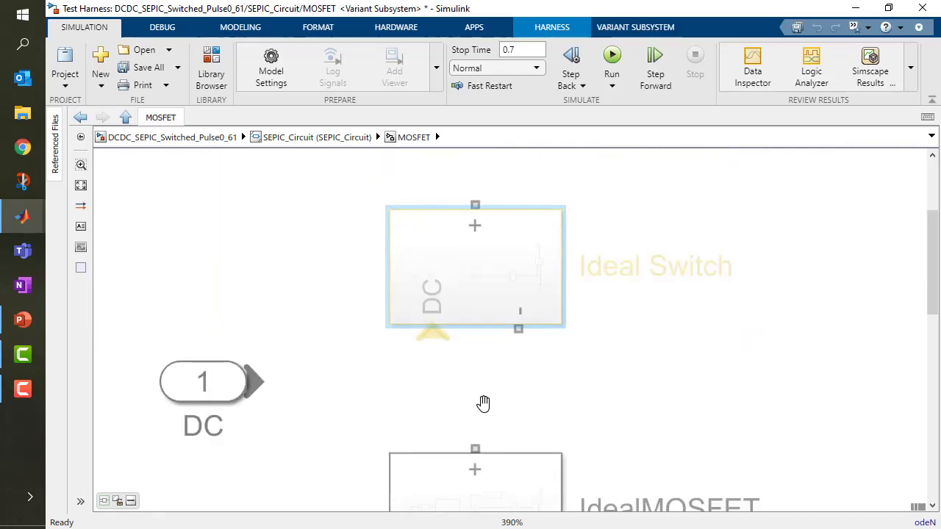
scroll(504, 212, "down", 5)
left_click(481, 452)
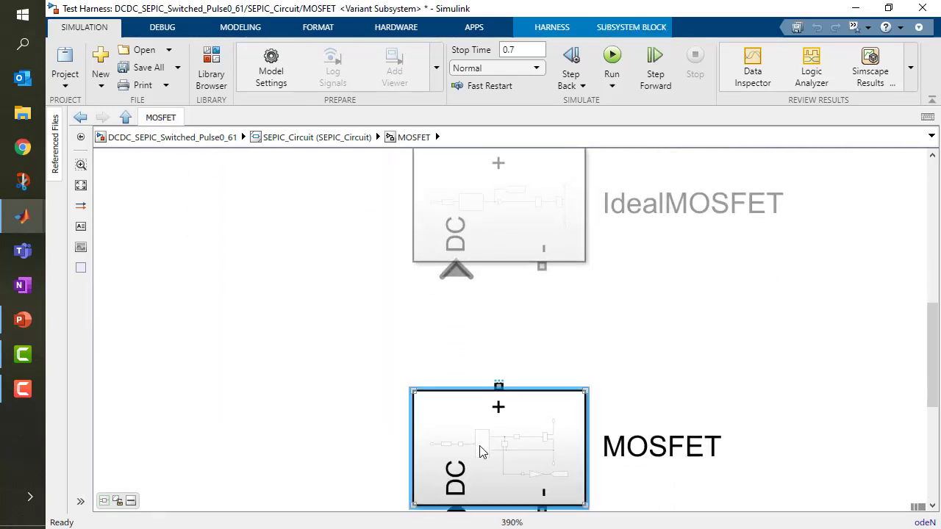
double_click(481, 452)
left_click_drag(563, 420, 345, 445)
left_click(595, 272)
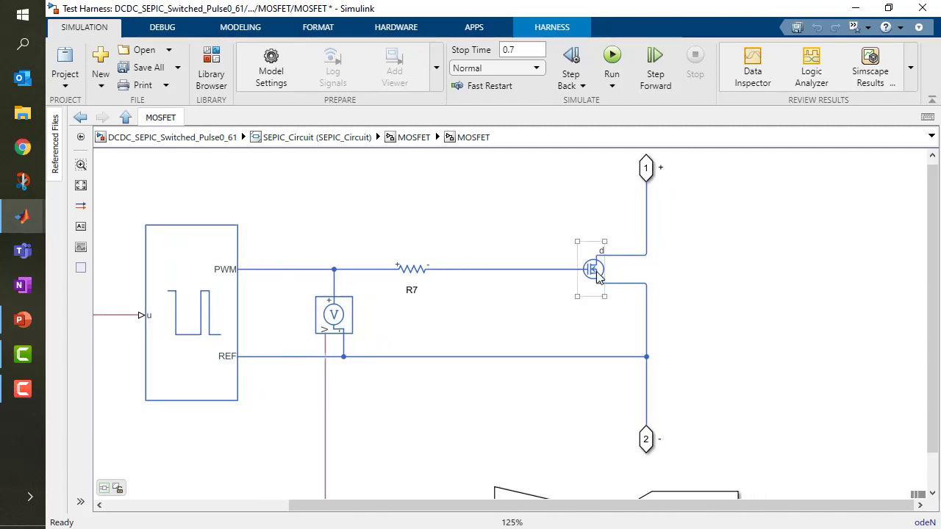
left_click(597, 275)
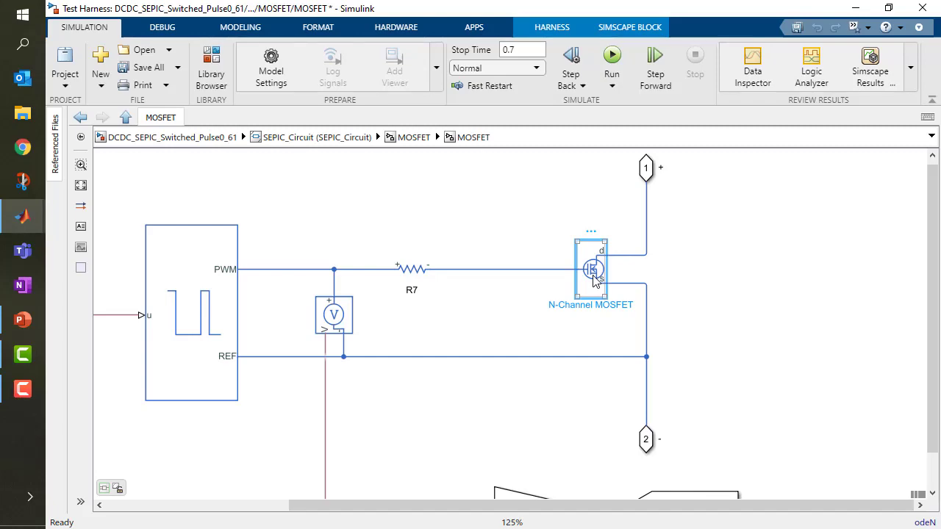
double_click(596, 275)
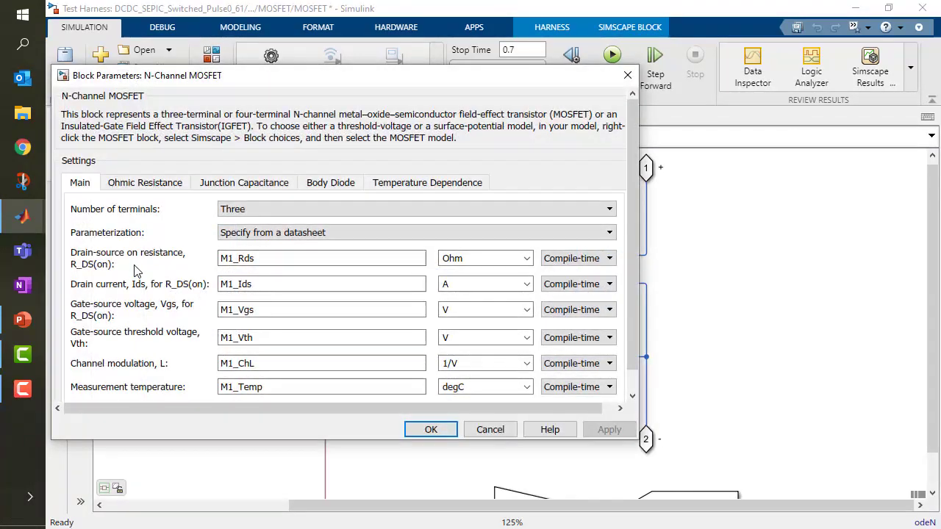
scroll(146, 307, "down", 1)
scroll(146, 311, "up", 1)
left_click(431, 429)
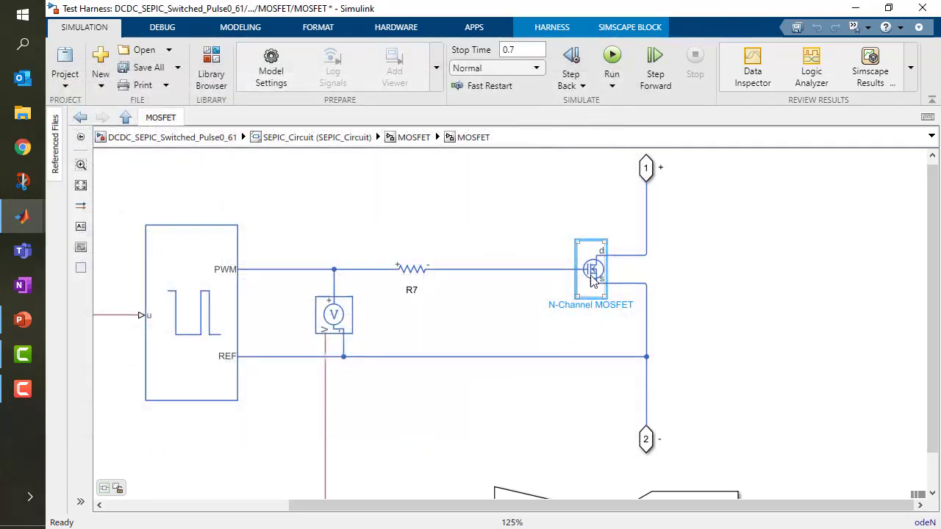
- Plot the N-Channel MOSFET's basic characteristics via Electrical > Basic characteristics
right_click(594, 280)
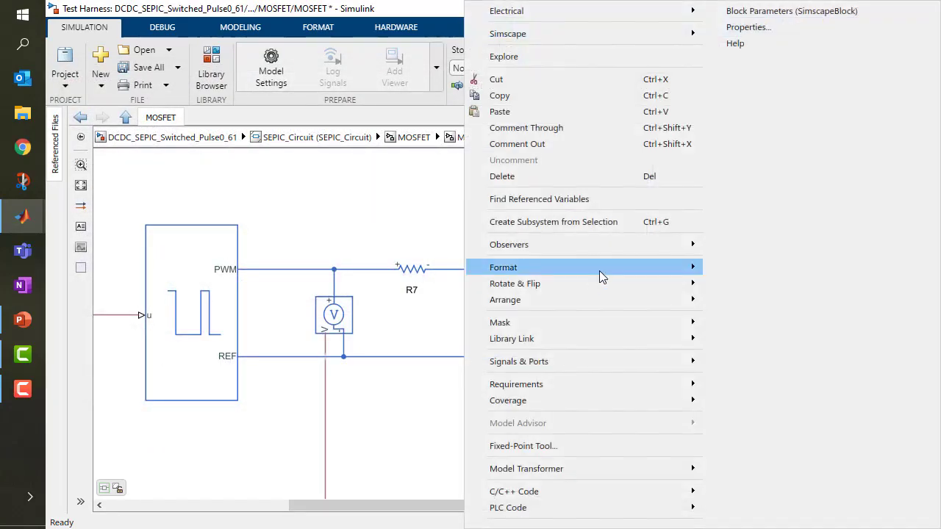
mouse_move(604, 37)
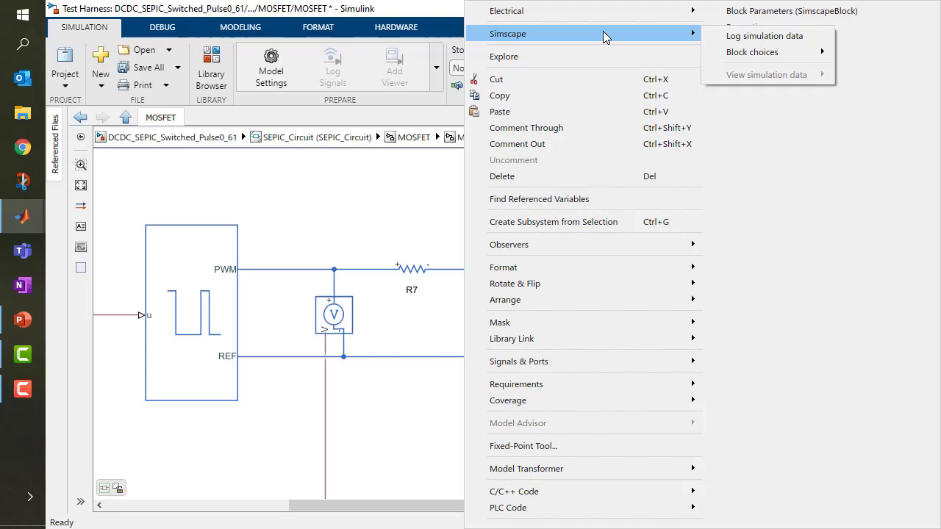
mouse_move(727, 55)
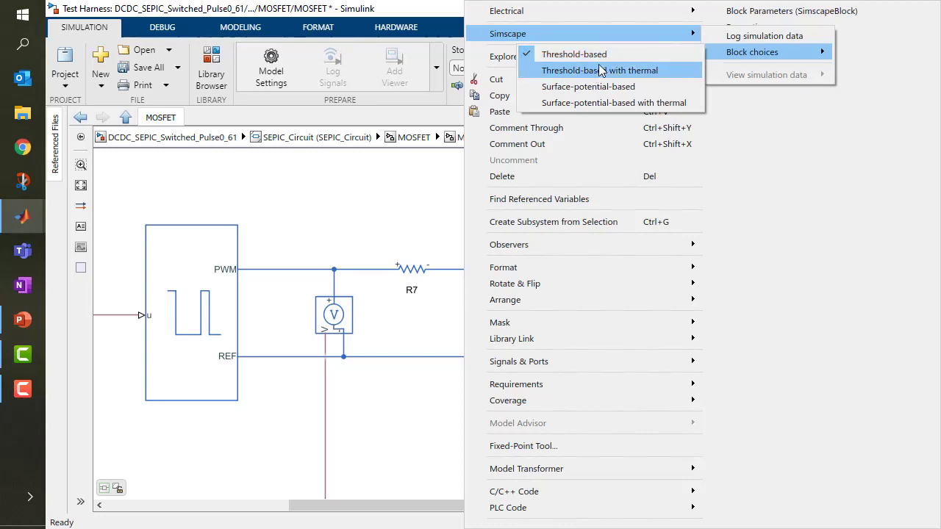
mouse_move(610, 13)
left_click(714, 13)
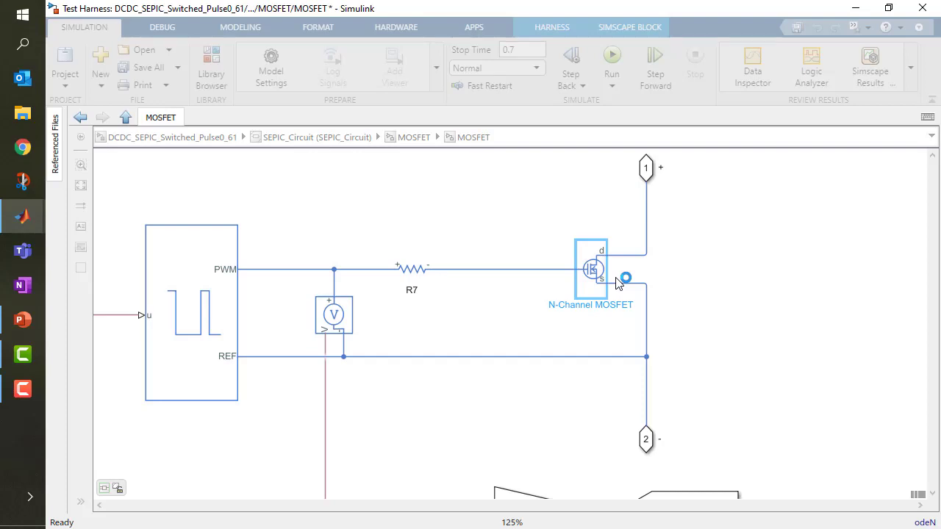
mouse_move(32, 224)
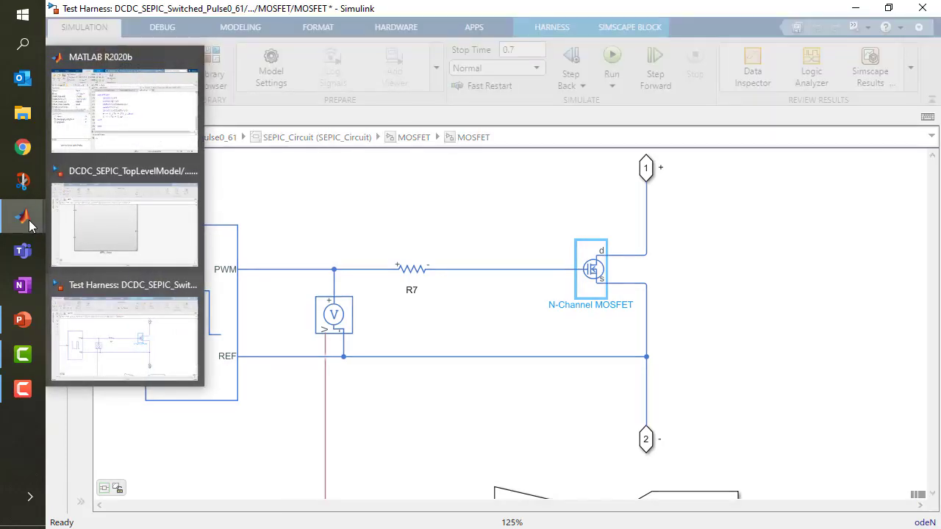
- Open the FDPF20N50FT datasheet PDF snapped to the left half and scroll through it
left_click(121, 99)
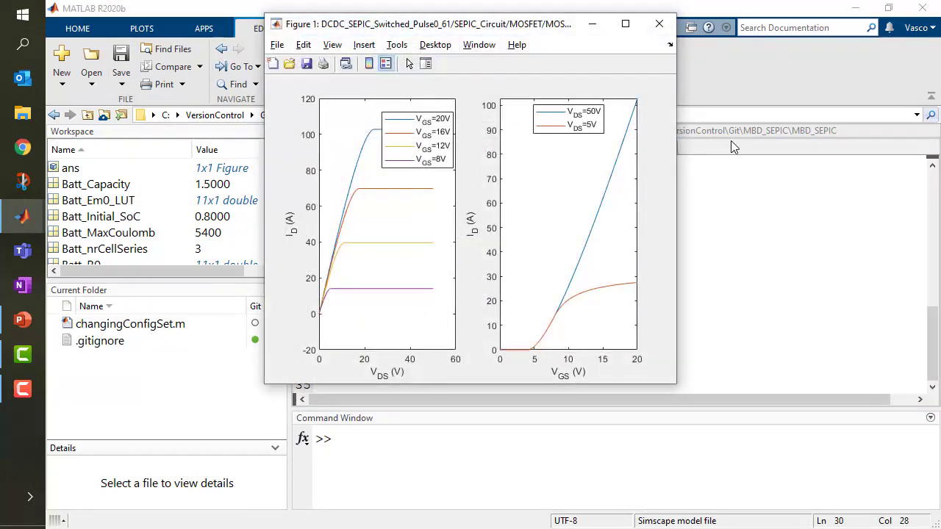
left_click_drag(515, 26, 733, 159)
left_click(721, 134)
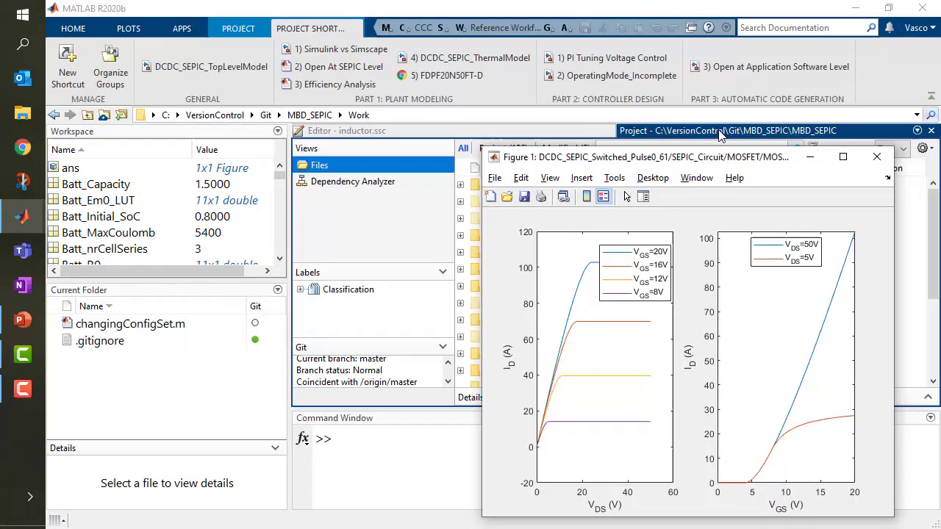
left_click(428, 76)
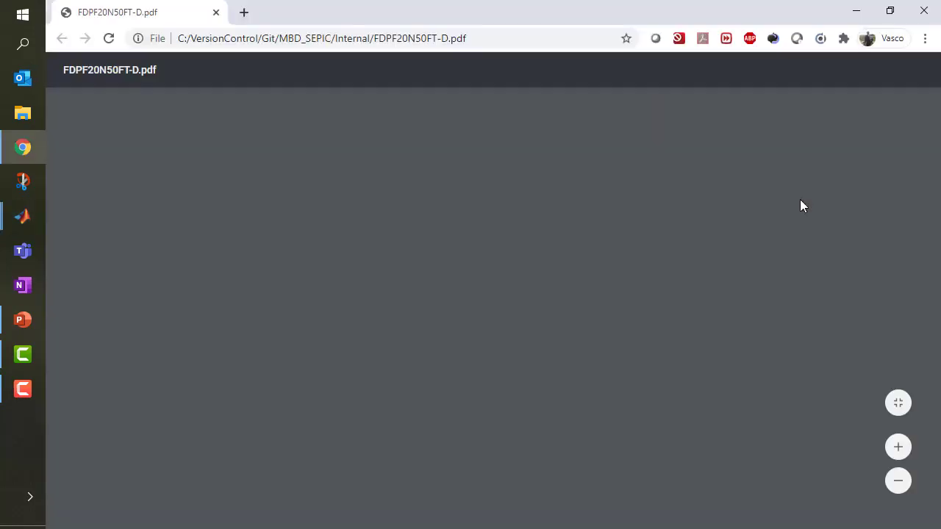
key("super+Left")
scroll(315, 235, "down", 15)
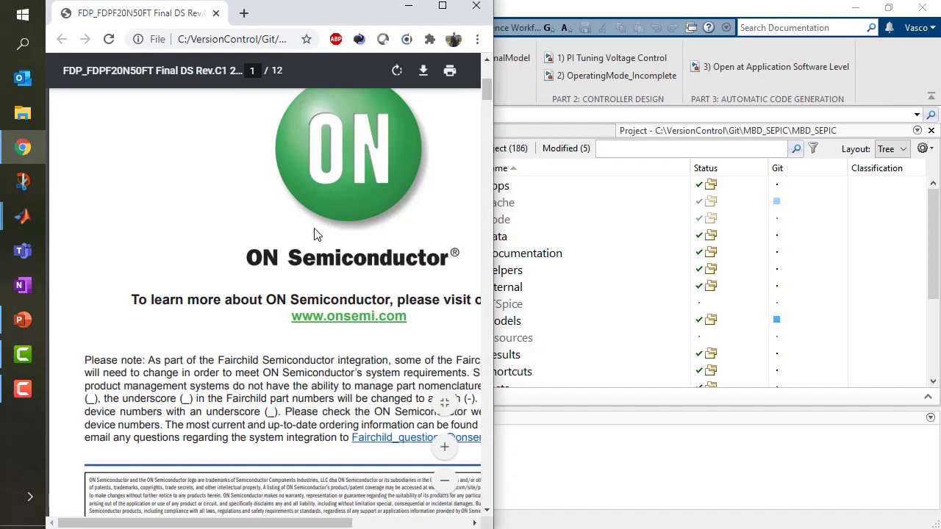
scroll(202, 294, "down", 8)
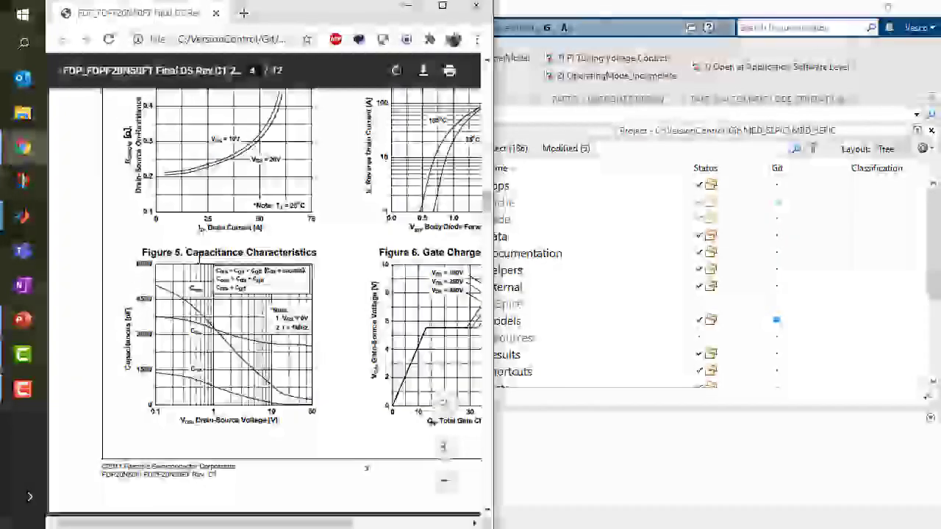
scroll(208, 314, "up", 3)
scroll(208, 314, "up", 2)
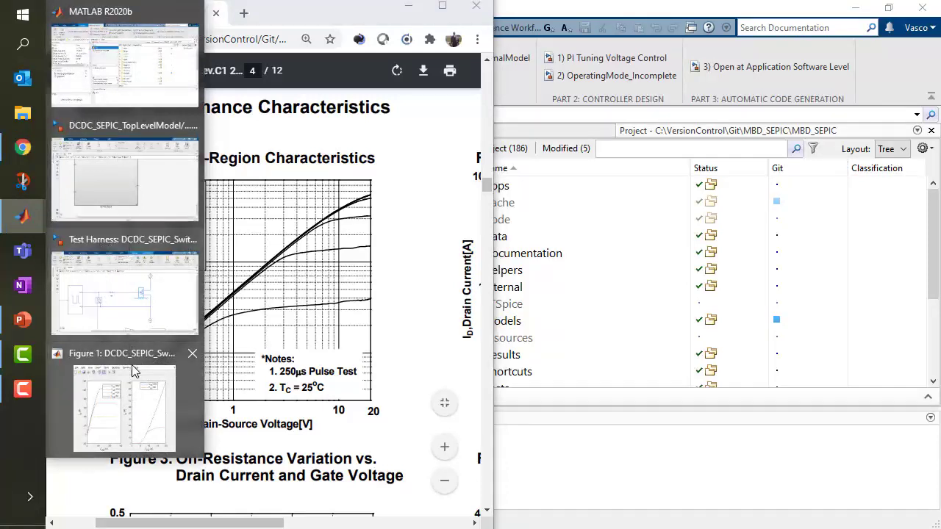
- Zoom into the simulated drain-current versus VDS plot, then close the figure and datasheet
left_click(125, 401)
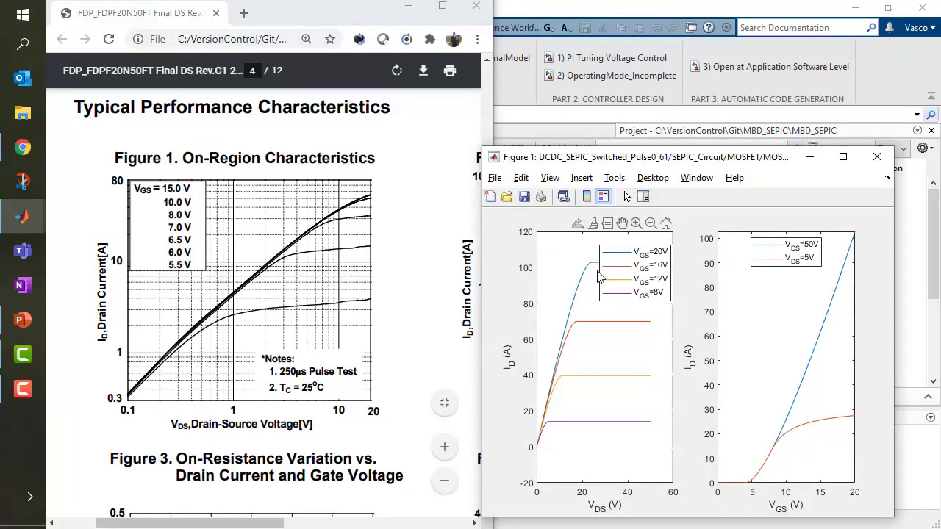
left_click(637, 224)
left_click_drag(576, 270, 518, 447)
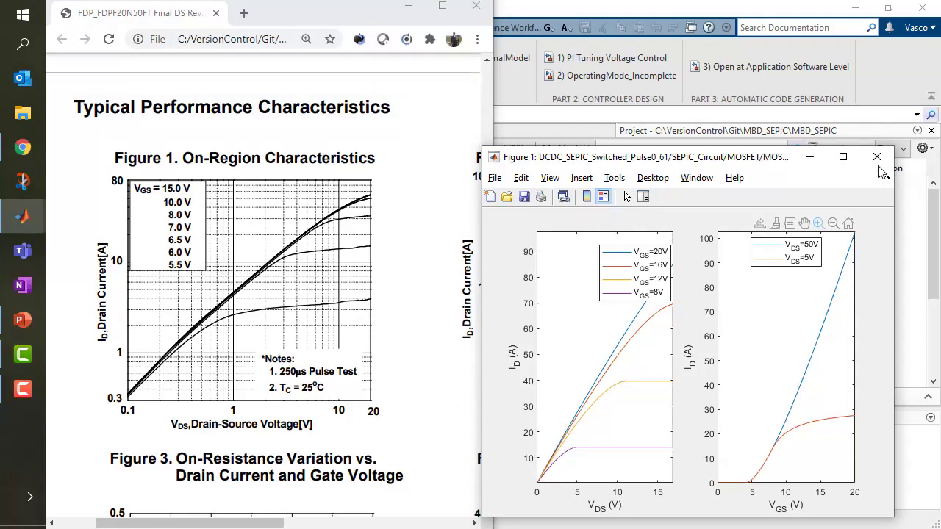
left_click(877, 156)
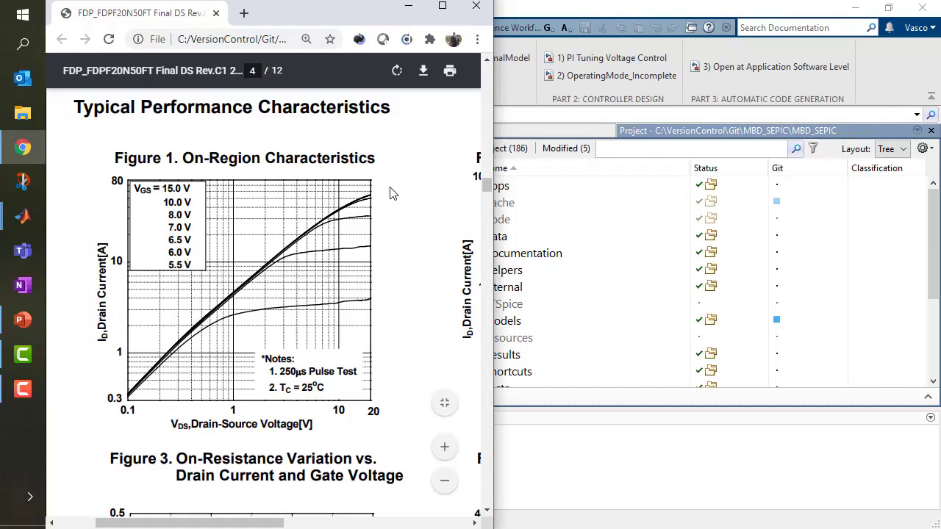
left_click(476, 7)
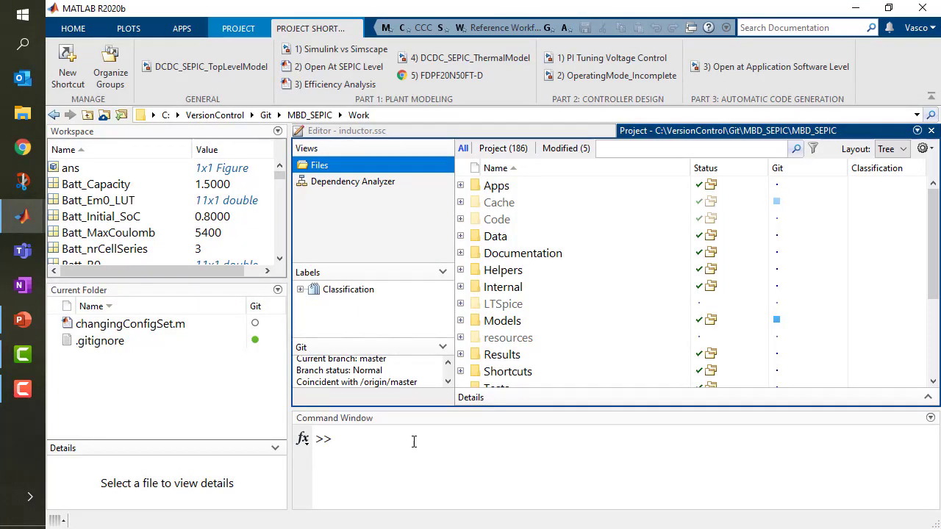
- From the top-level model's SEPIC_Circuit harness badge, open DCDC_SEPIC_EfficiencyTest
mouse_move(26, 217)
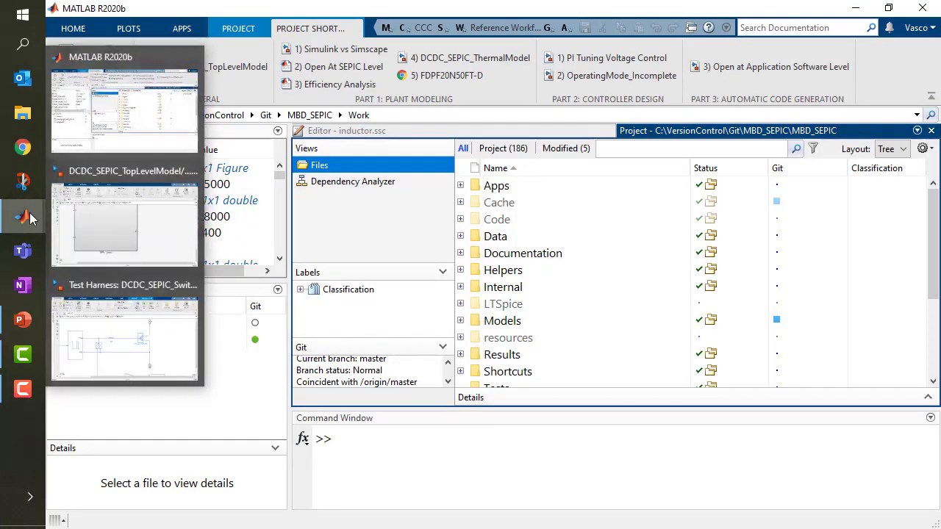
left_click(104, 209)
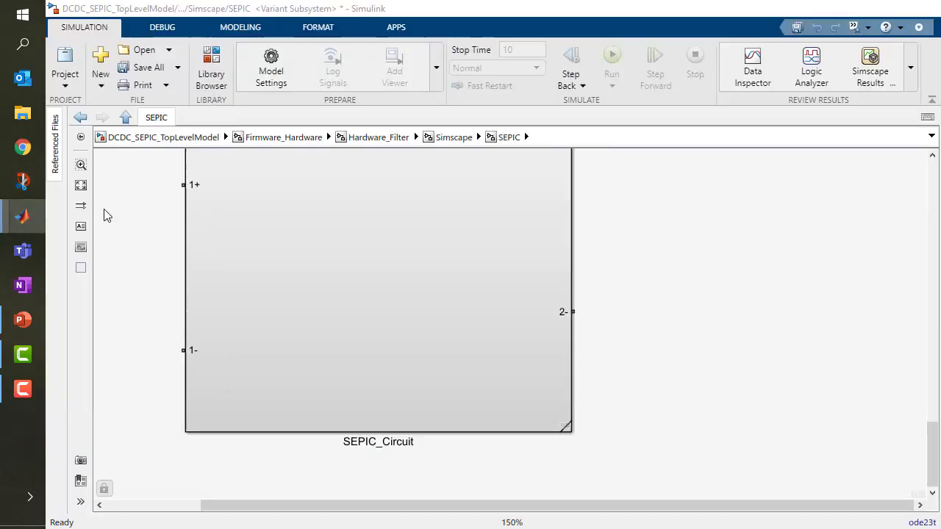
left_click(566, 425)
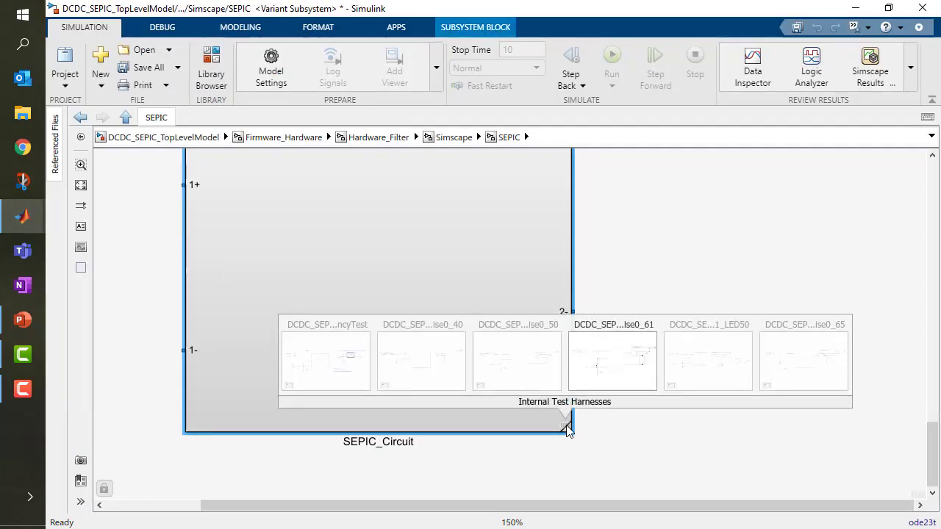
left_click(611, 380)
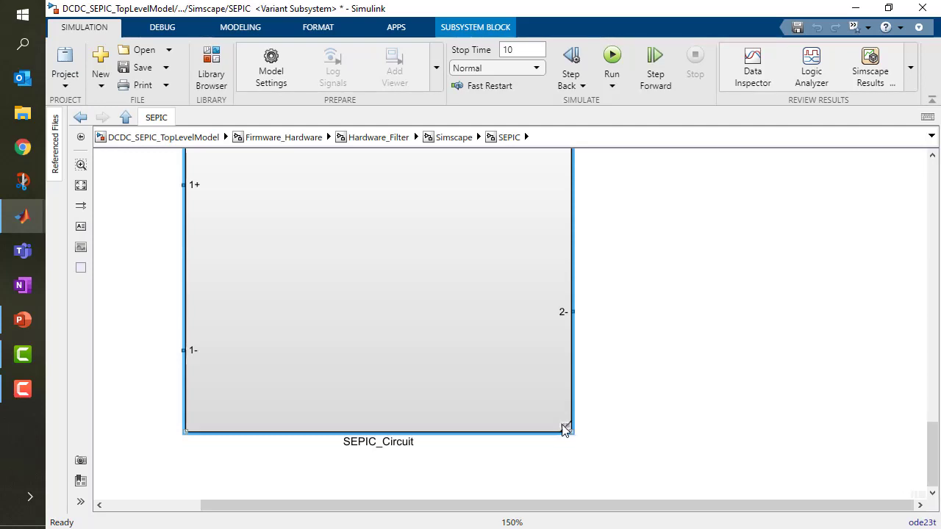
left_click(563, 427)
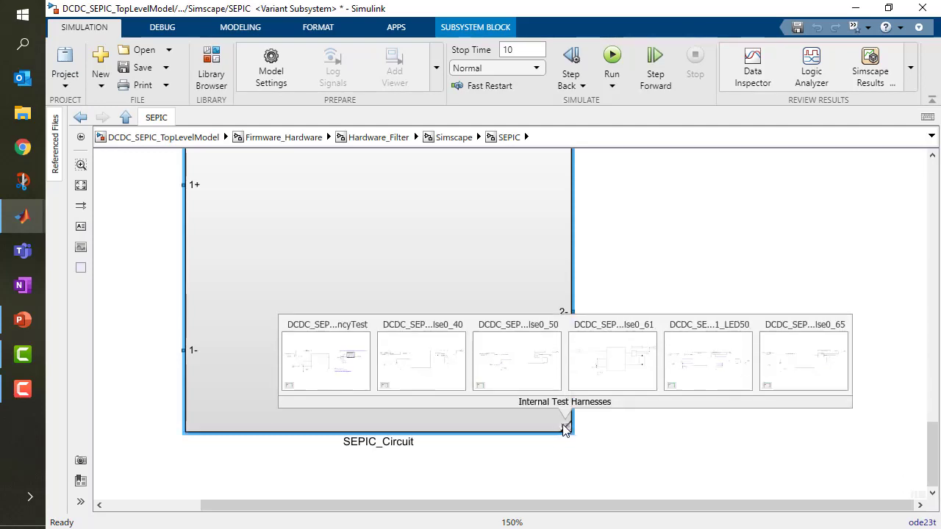
left_click(344, 365)
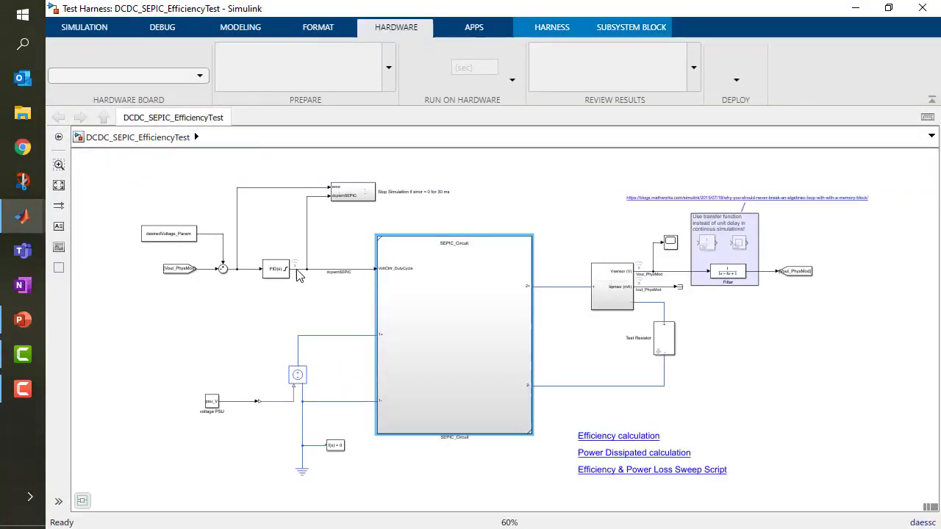
scroll(355, 210, "up", 1)
scroll(354, 210, "up", 1)
scroll(361, 284, "up", 1)
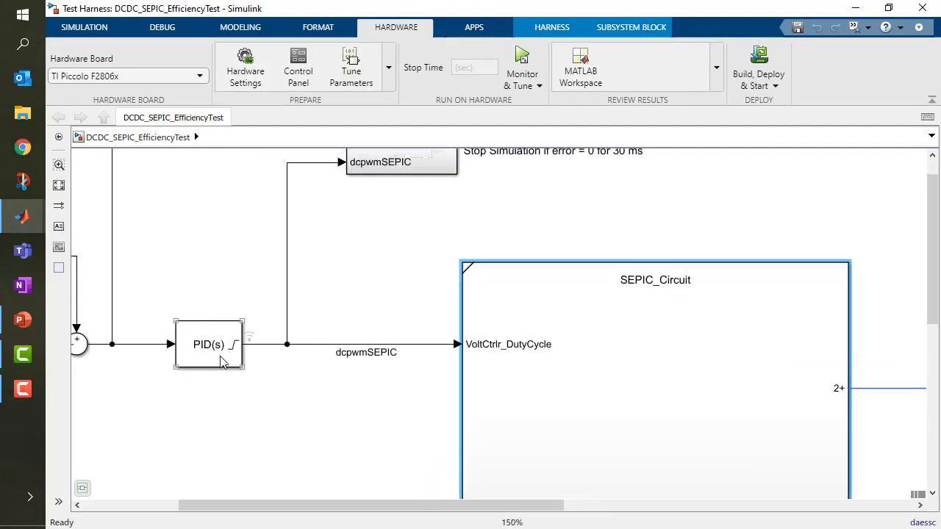
scroll(218, 359, "down", 1)
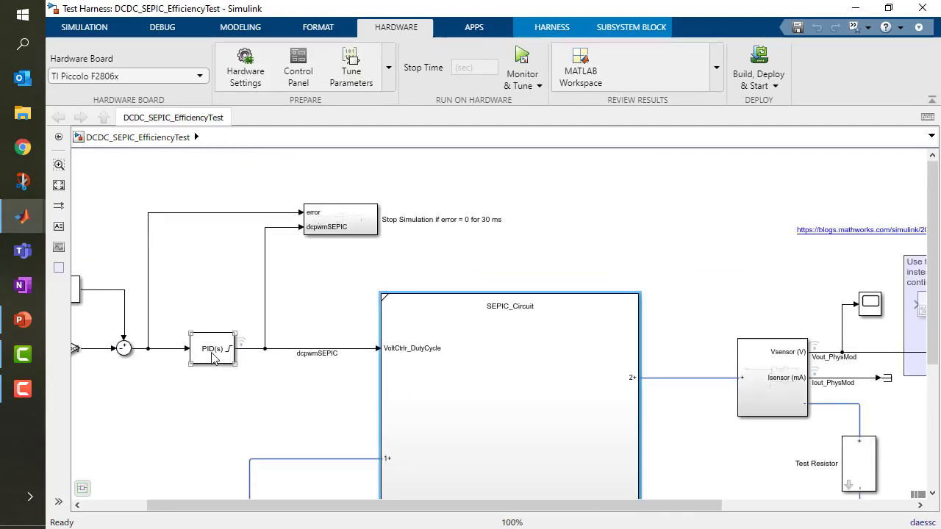
scroll(309, 389, "down", 2)
scroll(309, 389, "right", 2)
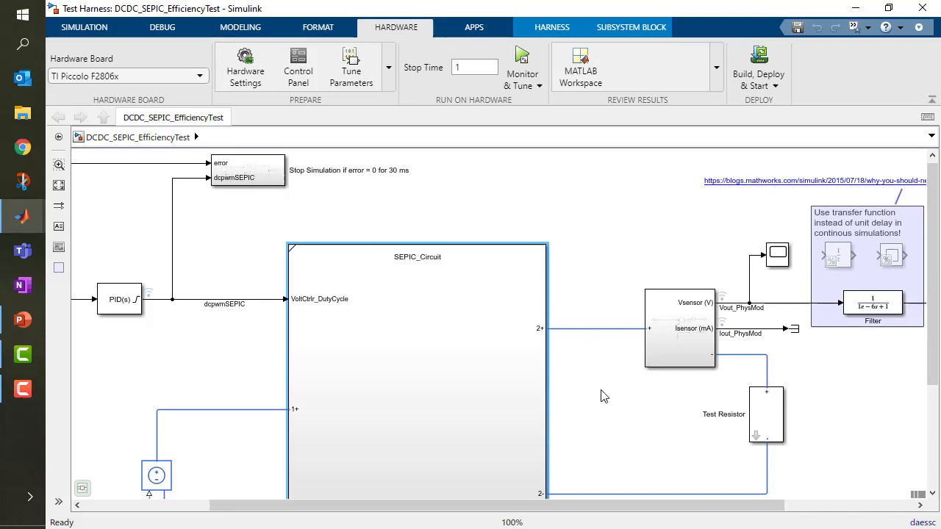
scroll(603, 363, "down", 5)
scroll(573, 280, "right", 2)
scroll(515, 243, "down", 1)
scroll(514, 243, "right", 1)
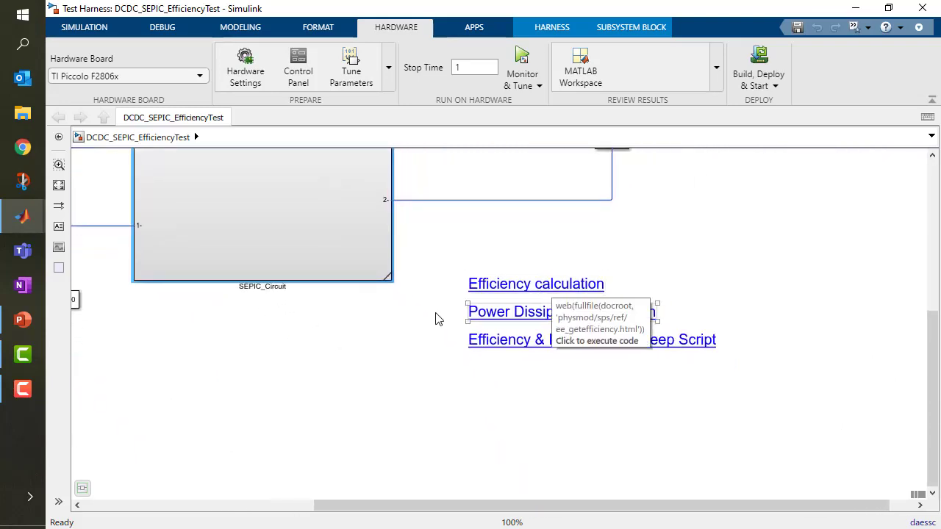
- Read the ee_getEfficiency help page from the 'Efficiency calculation' link, then minimize Help
left_click(479, 290)
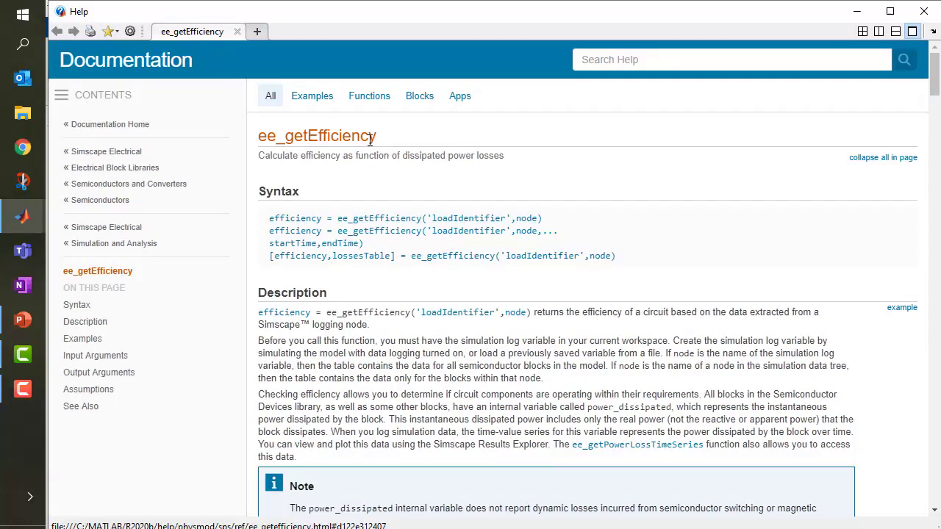
left_click_drag(370, 139, 258, 136)
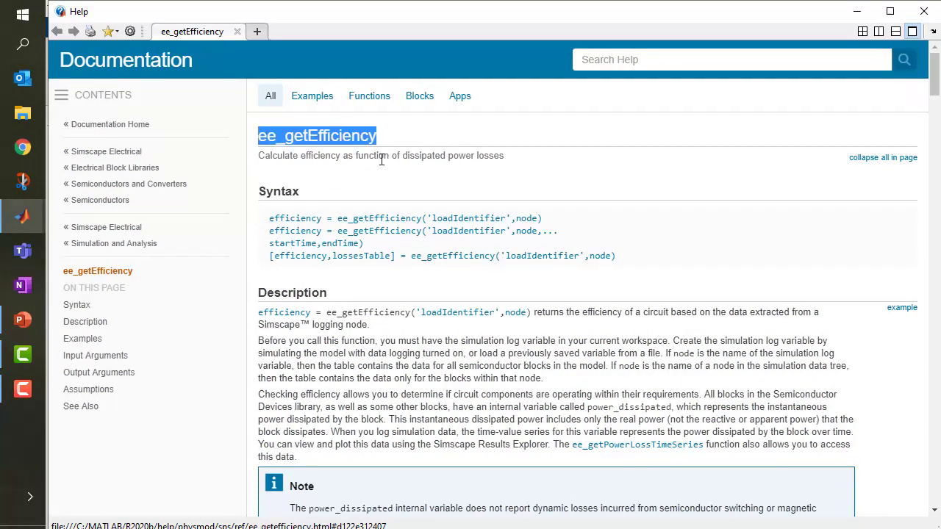
left_click(432, 200)
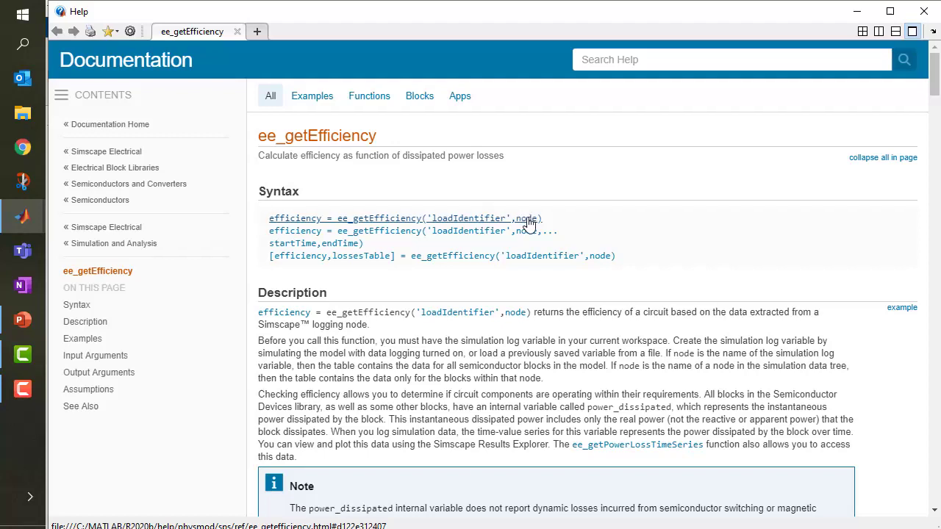
left_click(856, 16)
- Run the first section of PowerLossCalculationScript.m and maximize the resulting efficiency map figure
scroll(666, 297, "up", 5)
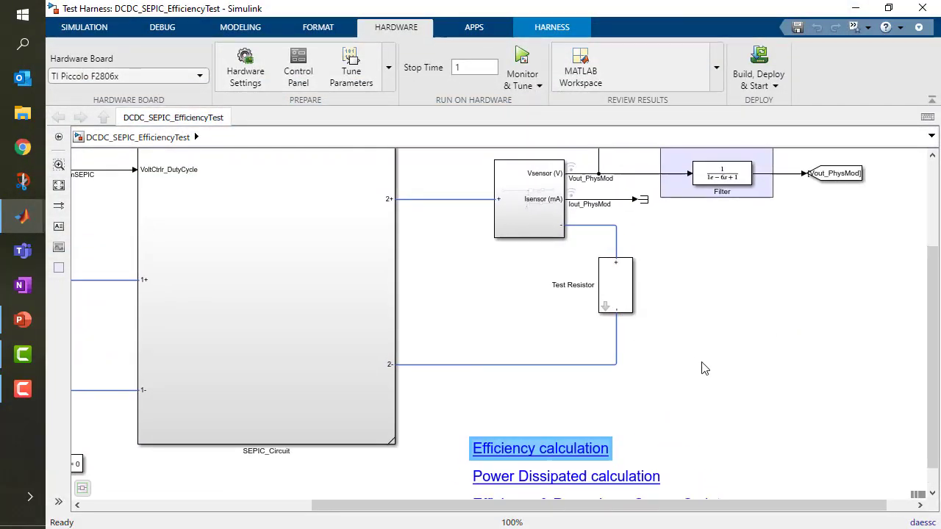
scroll(703, 308, "down", 3)
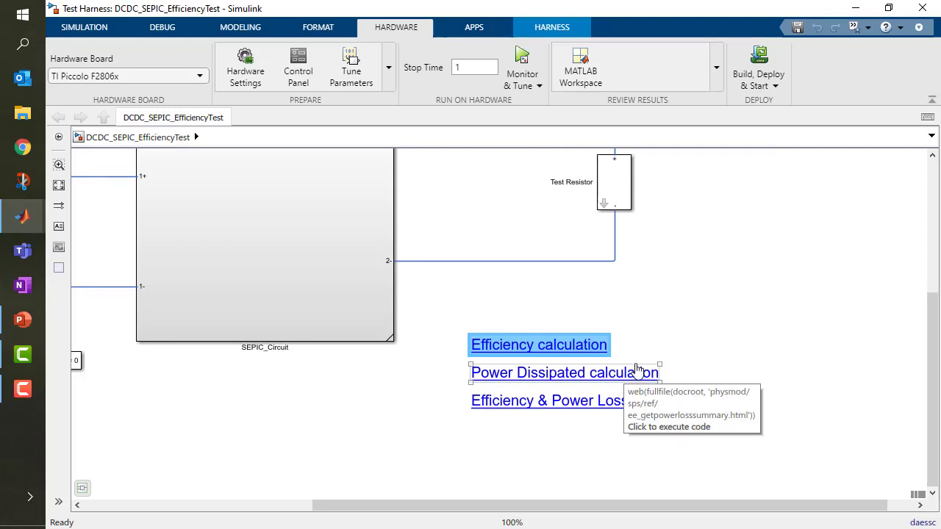
left_click(579, 403)
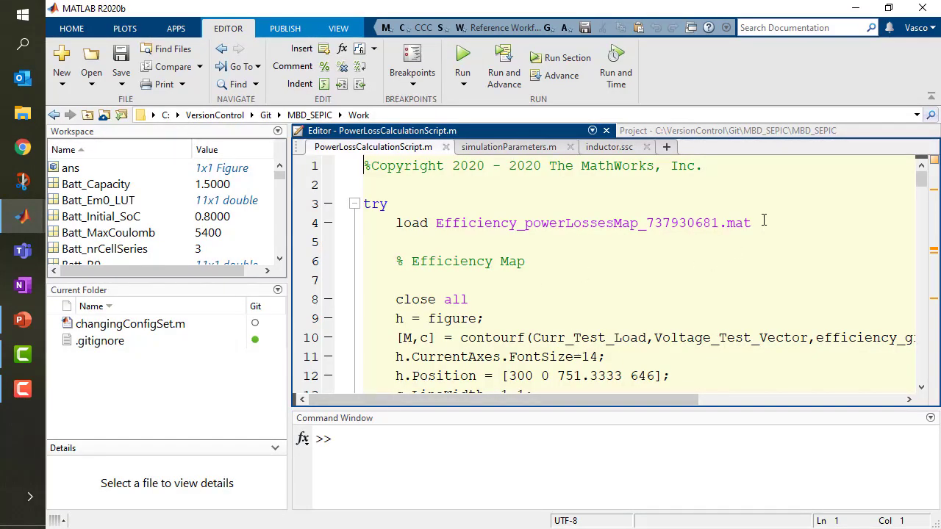
left_click(487, 81)
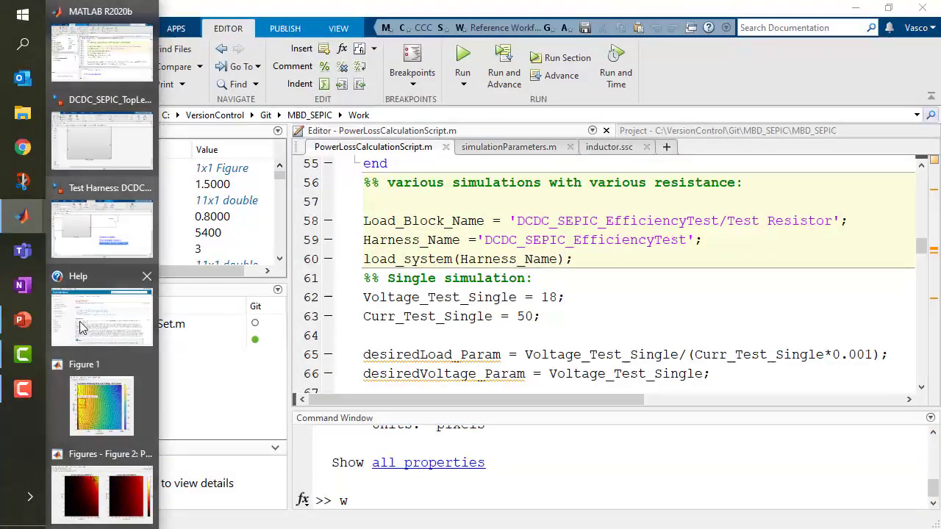
left_click(92, 397)
left_click(722, 5)
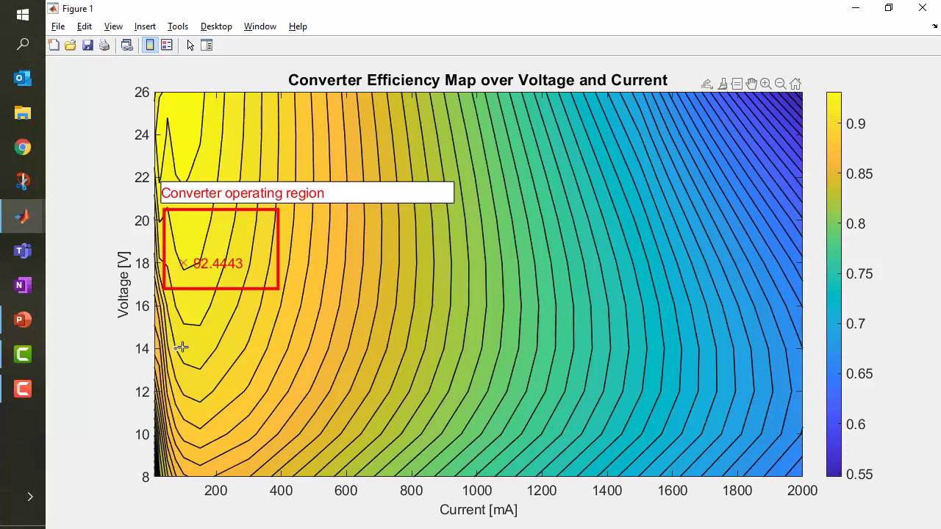
- Read datatips near the operating region on the efficiency contour, then minimize the figure
mouse_move(243, 322)
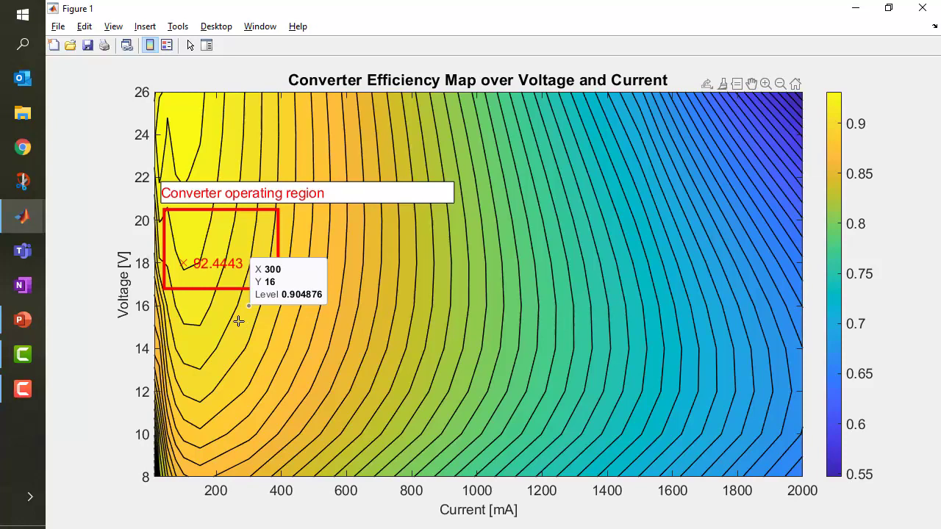
mouse_move(241, 339)
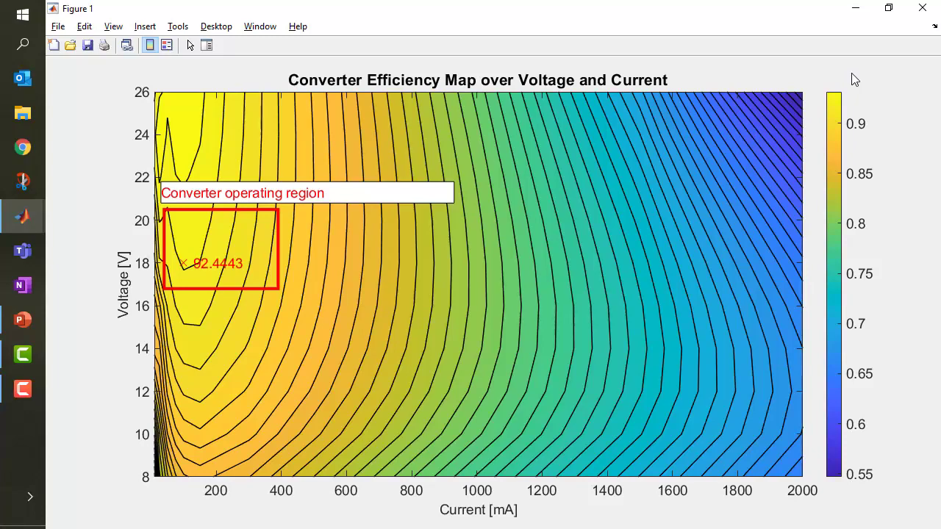
left_click(856, 8)
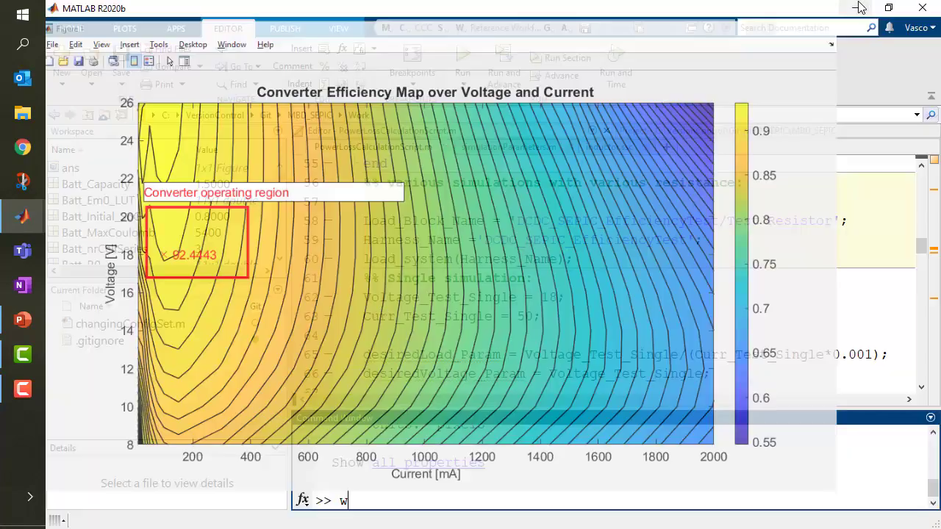
- Return to PowerPoint and select the Simscape Products slide thumbnail
left_click(13, 322)
left_click(161, 413)
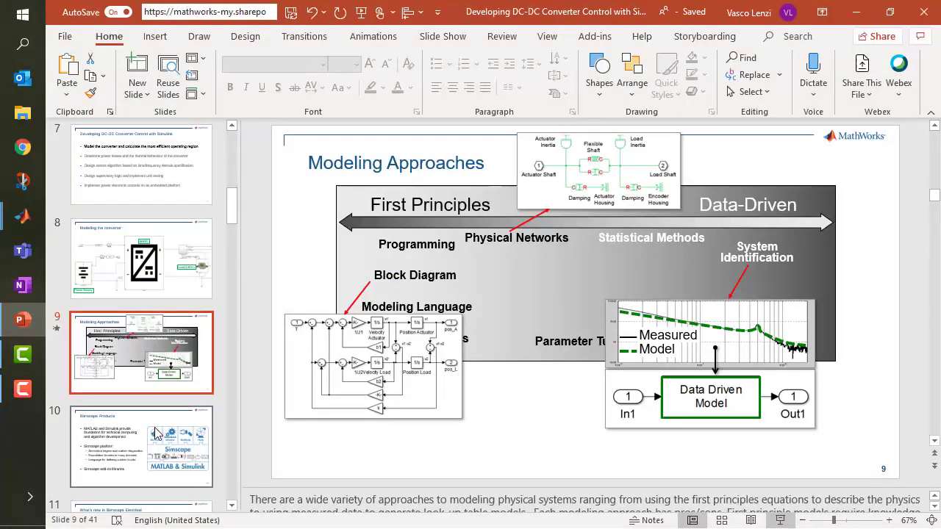